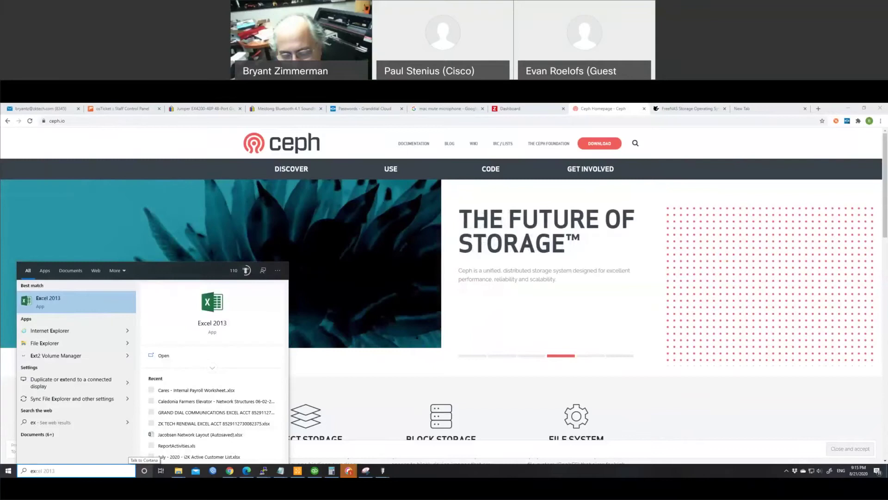
Open Excel 2013 and decline to select the file types it opens by default.
key("Return")
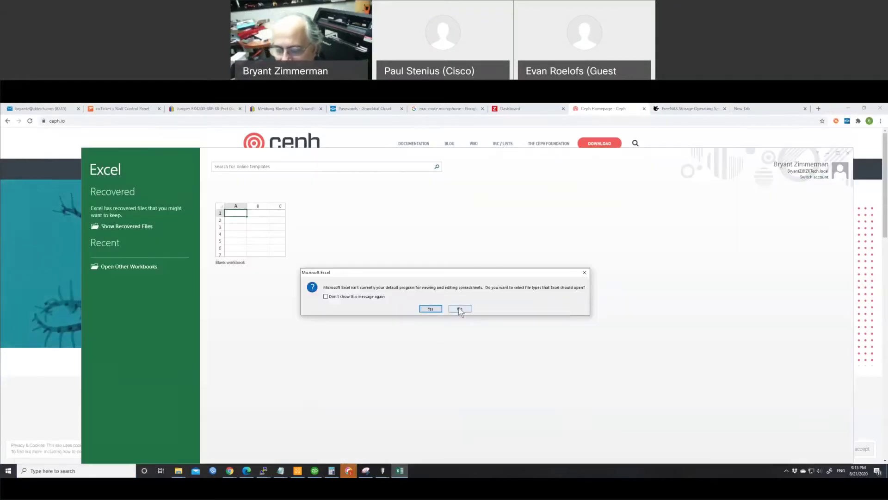
left_click(460, 309)
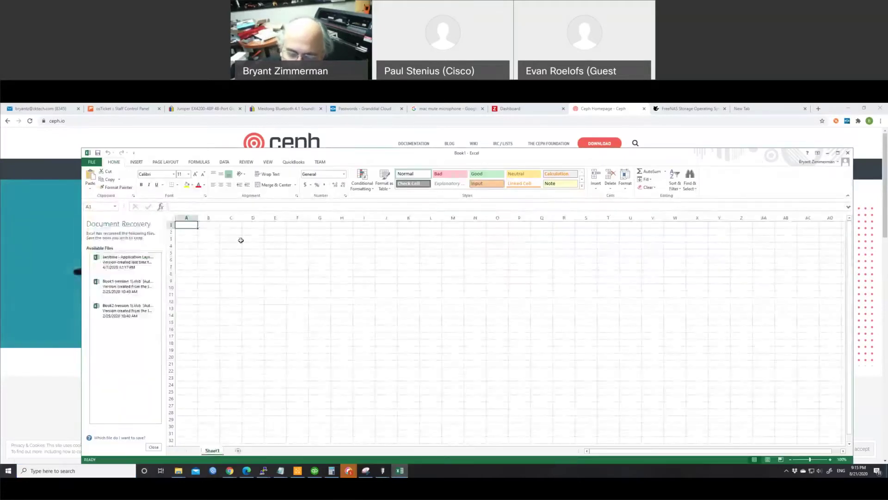
Enter the heading "Open Stack Cluster" in cell E3 of the blank workbook.
left_click(238, 238)
left_click(271, 241)
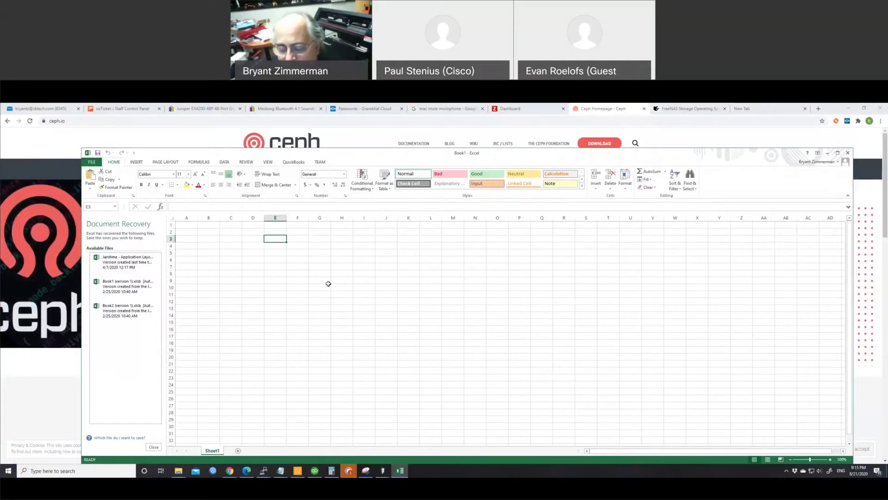
type("open Stack Cluster")
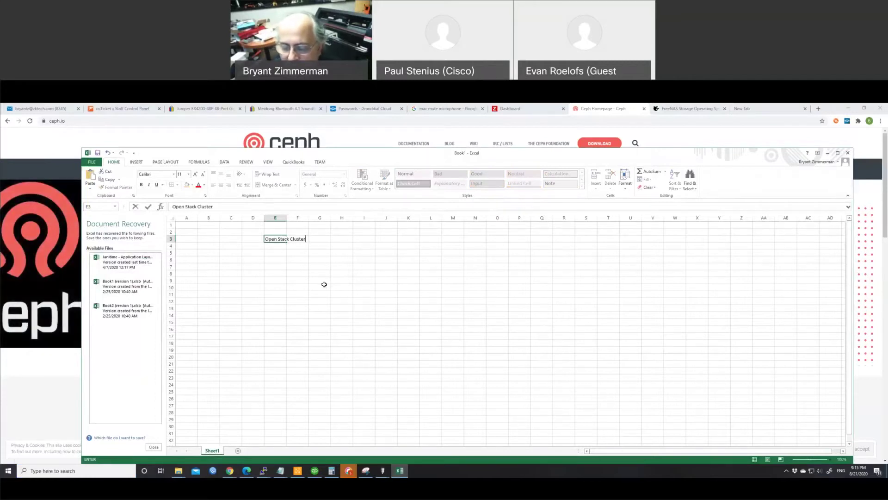
Below the heading, enter "Controller A" in cell E5 and "Controller B" in cell E6.
left_click(271, 252)
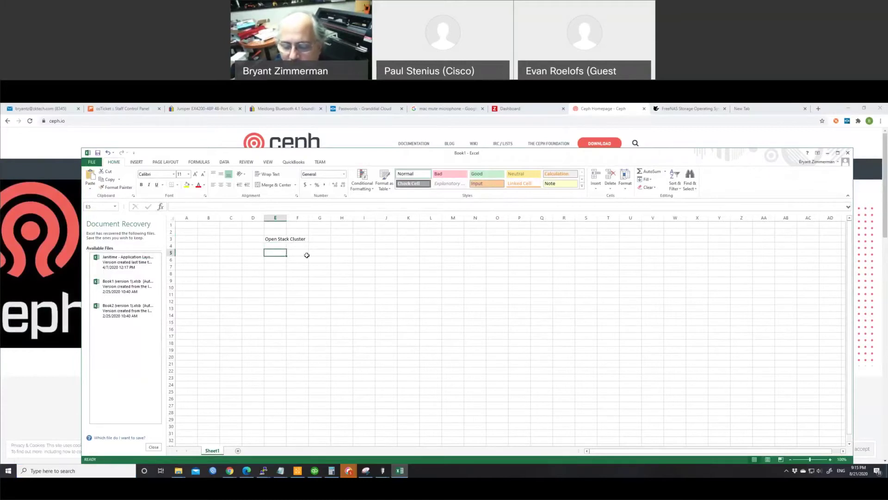
type("Contro")
key("BackSpace")
key("BackSpace")
key("BackSpace")
key("BackSpace")
type("ontrol")
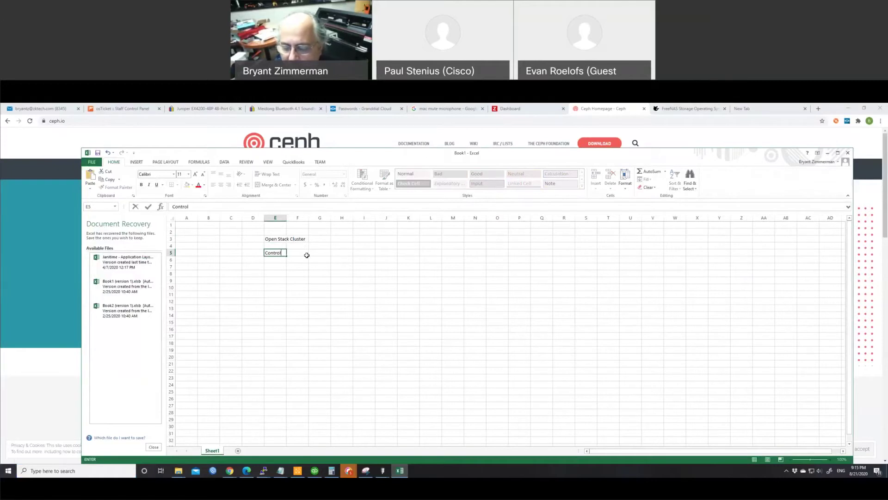
type("ler A")
left_click(276, 260)
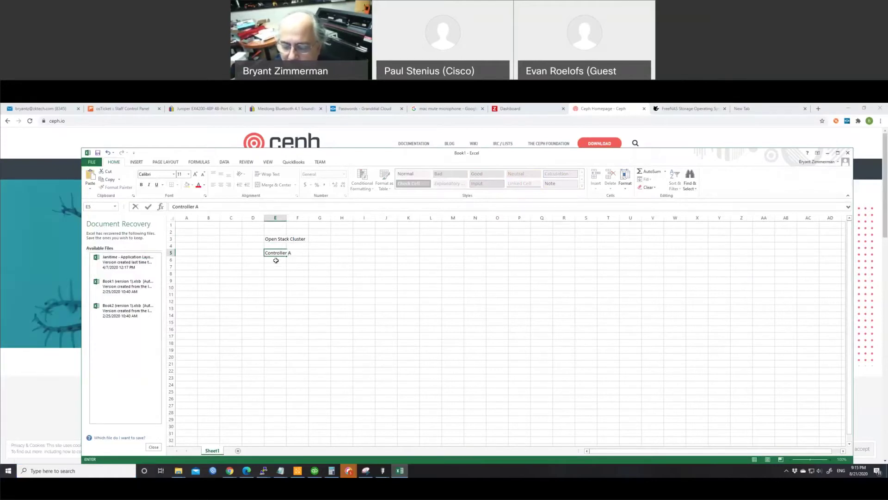
type("C")
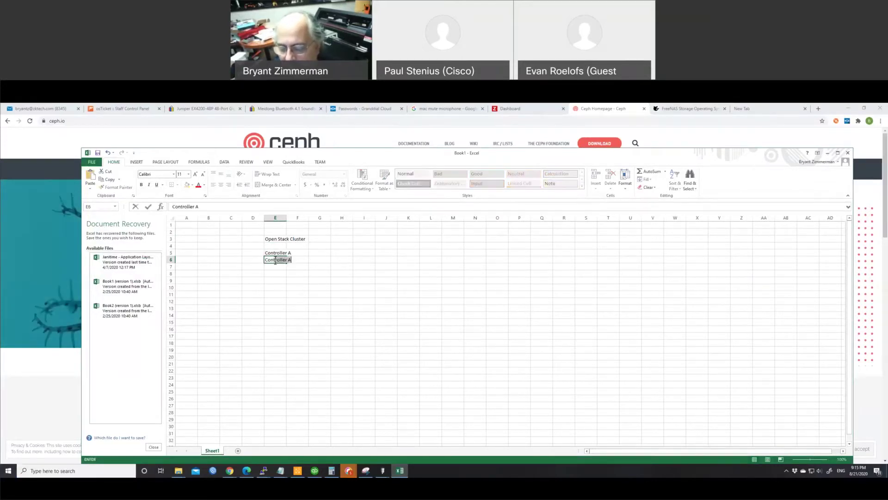
type("ontroller B")
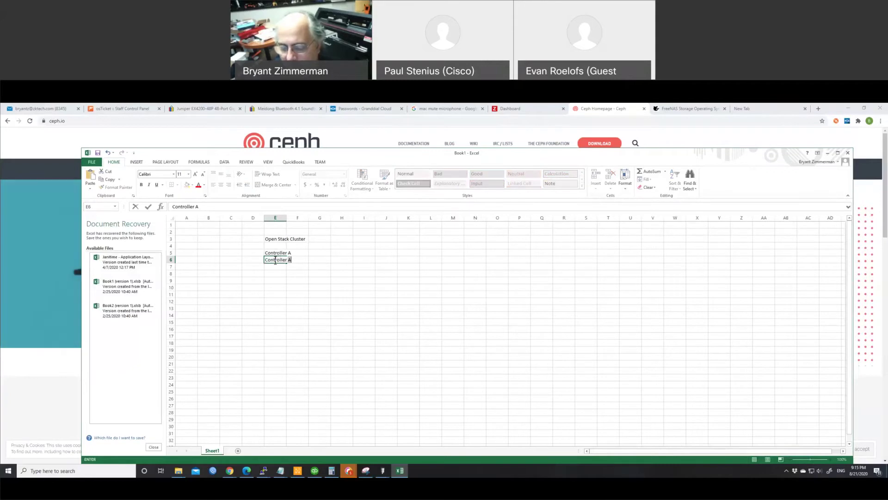
Enter "Bare Metal" for Controller A in cell G5 and for Controller B in cell G6.
left_click(317, 253)
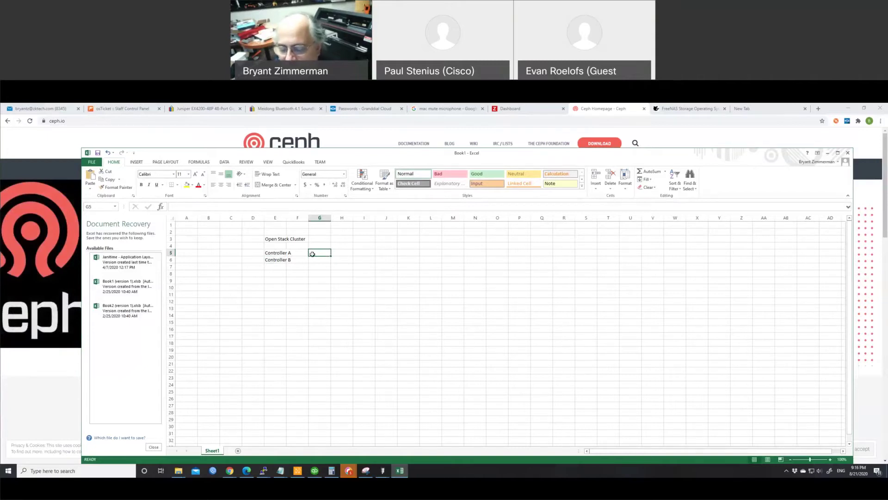
type("Bare")
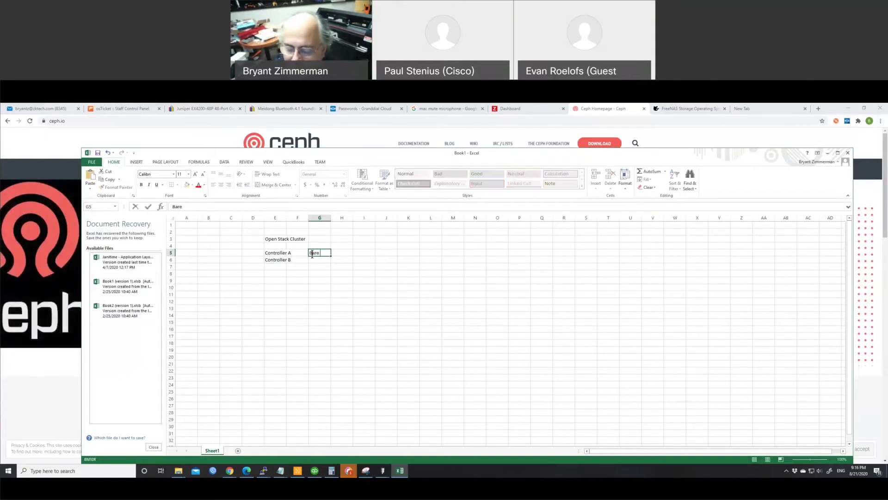
type(" Metal")
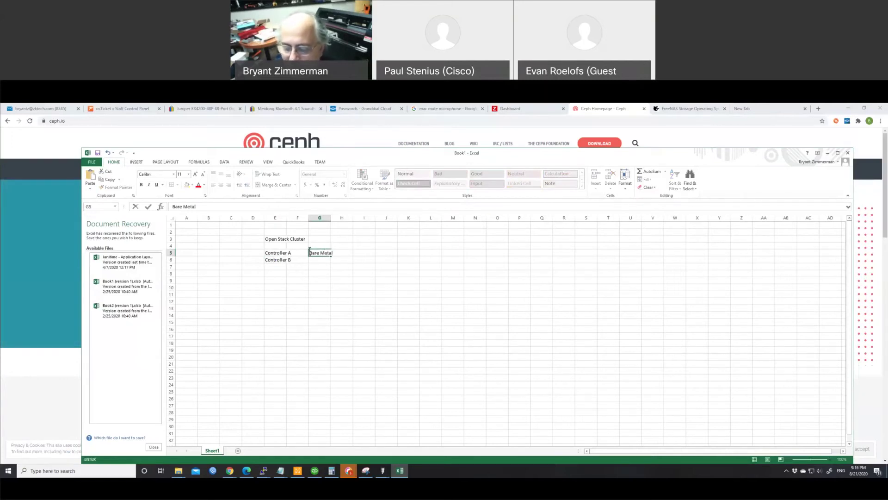
left_click(314, 262)
type("Bare Metal")
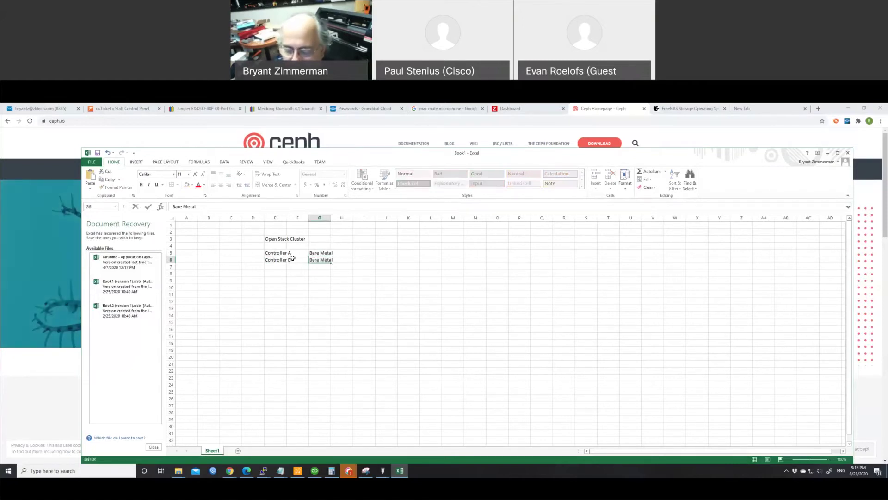
Add a third controller row with "Controller C" in cell E7 and "Bare Metal" in cell G7.
left_click(276, 265)
type("Controlle")
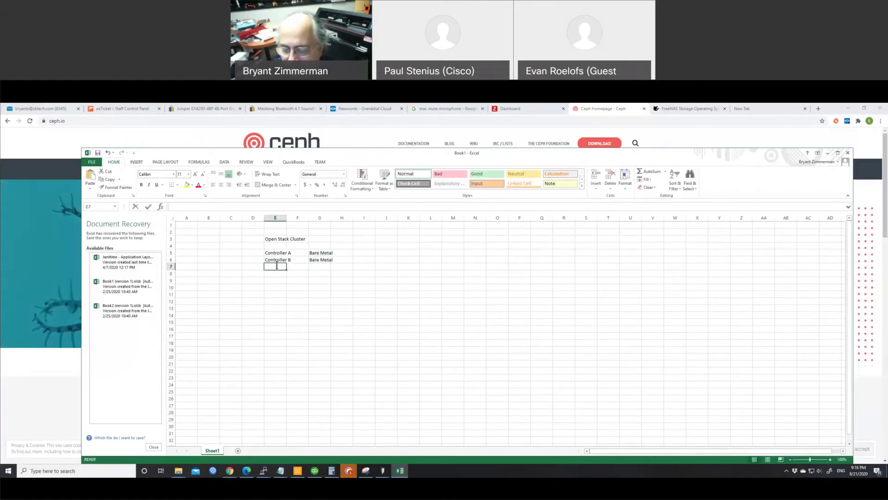
type("r")
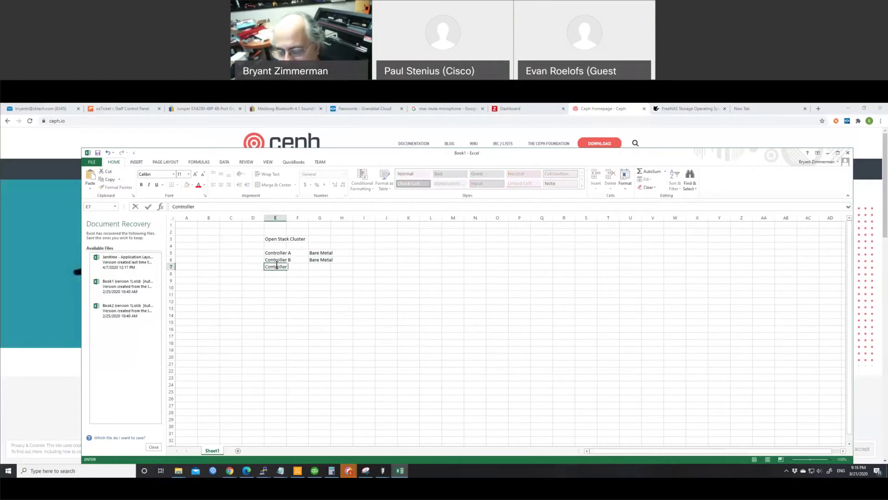
type(" C")
key("Tab")
key("Tab")
type("B")
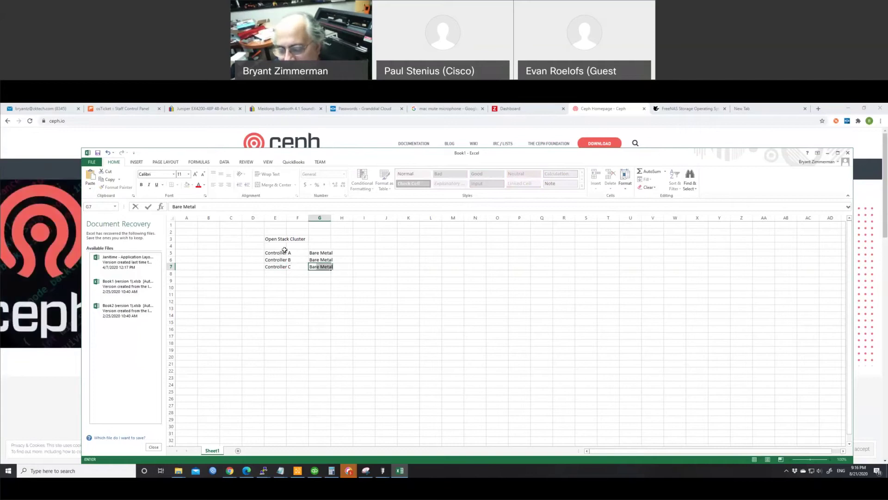
left_click(283, 252)
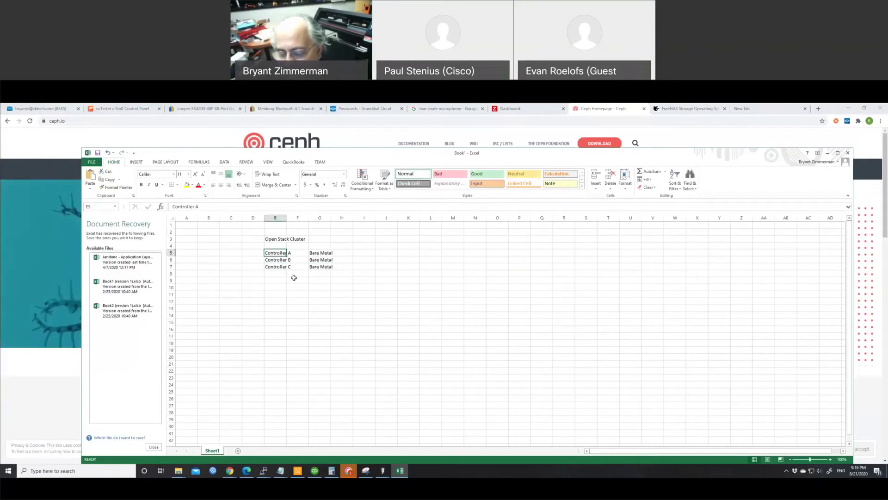
Enter "Galara Cluster Node 1" for Controller A in cell I5.
left_click(364, 255)
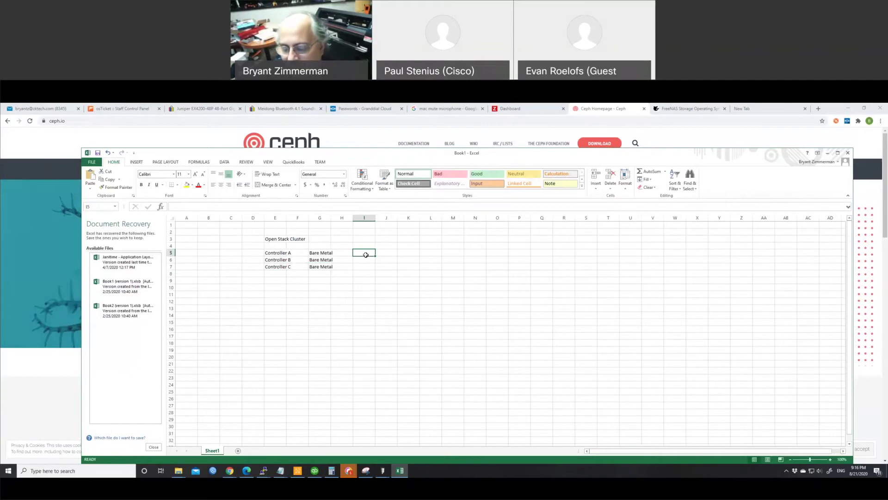
type("Gala")
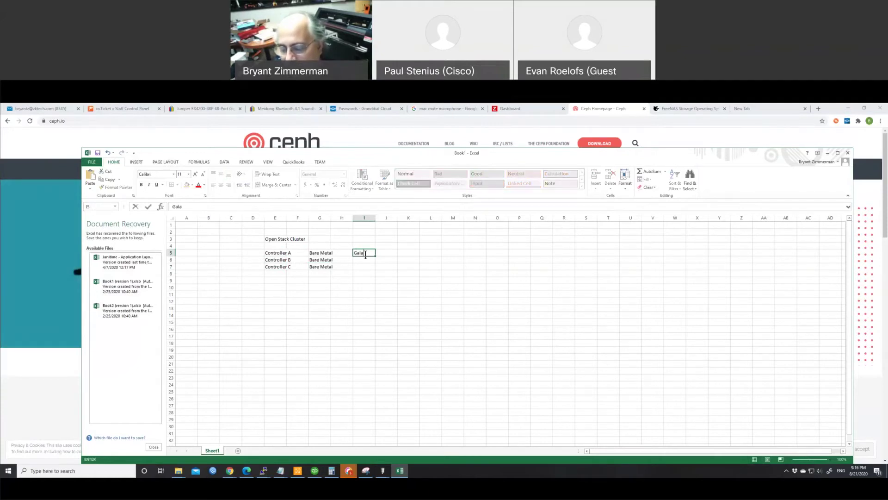
type("re Cl")
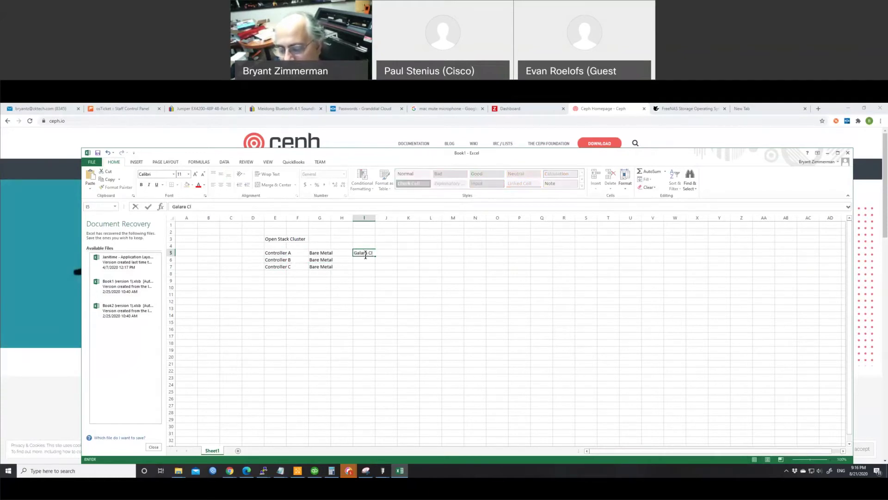
type("uster Node 1")
left_click(365, 254)
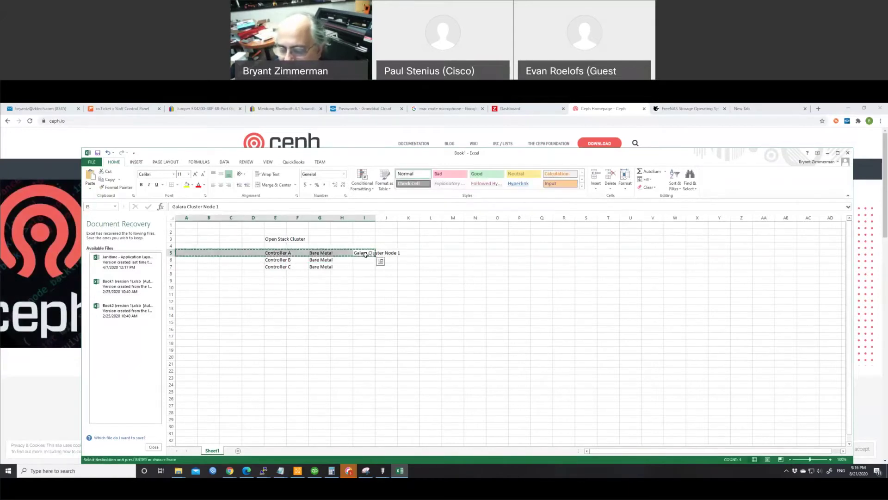
Copy the cluster node text from cell I5 into cells I6 and I7.
double_click(366, 254)
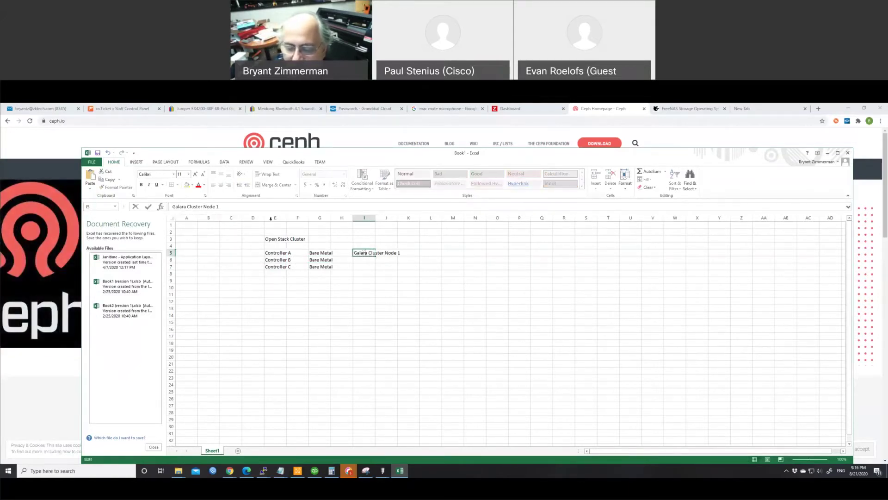
triple_click(241, 206)
key("ctrl+c")
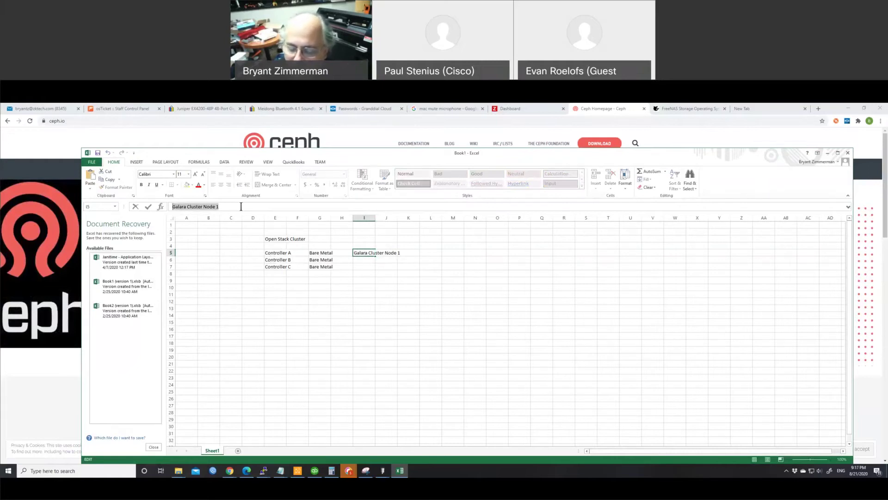
left_click(365, 261)
key("ctrl+v")
left_click(369, 267)
key("ctrl+v")
Renumber the copied entries to "Galara Cluster Node 2" in I6 and "Galara Cluster Node 3" in I7.
left_click(370, 259)
double_click(370, 259)
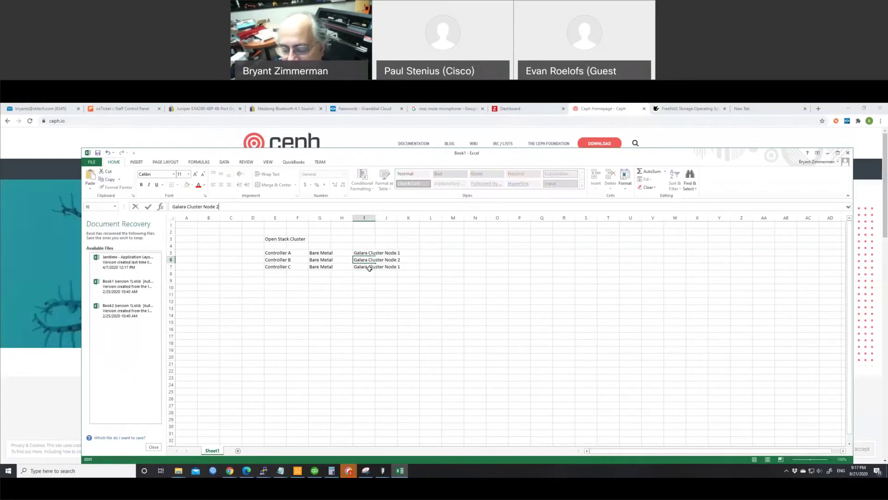
key("Return")
left_click(229, 206)
key("BackSpace")
type("3")
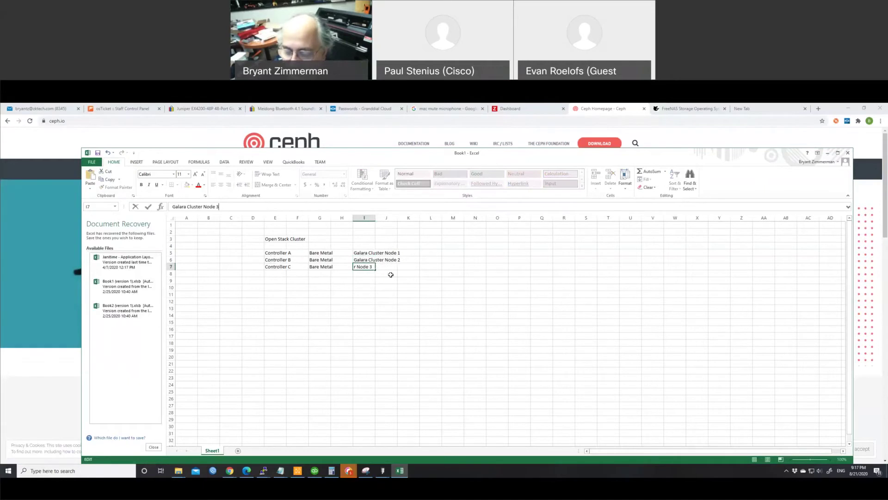
left_click(367, 260)
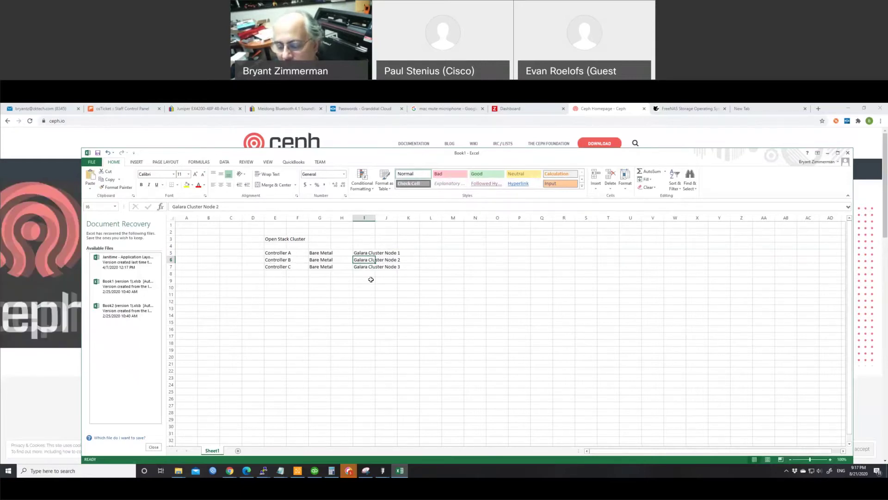
left_click(366, 253)
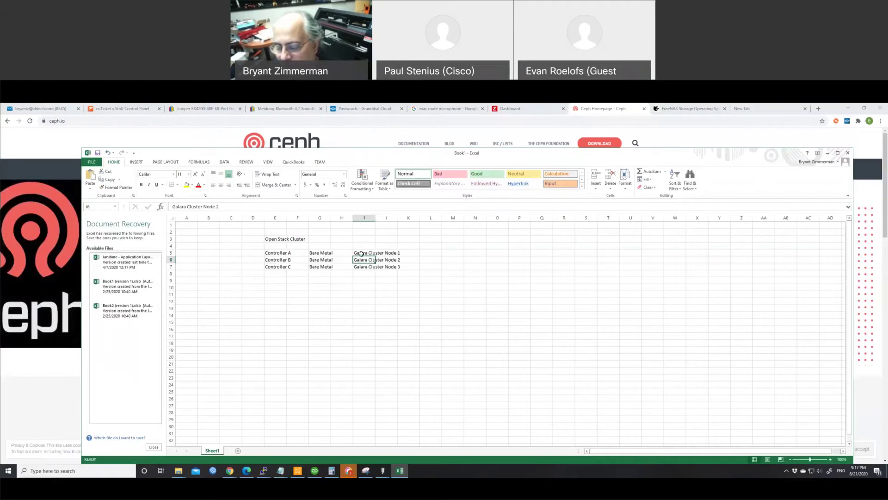
Enter "Ceph Vol" for all three controllers in cells L5, L6 and L7.
left_click(428, 252)
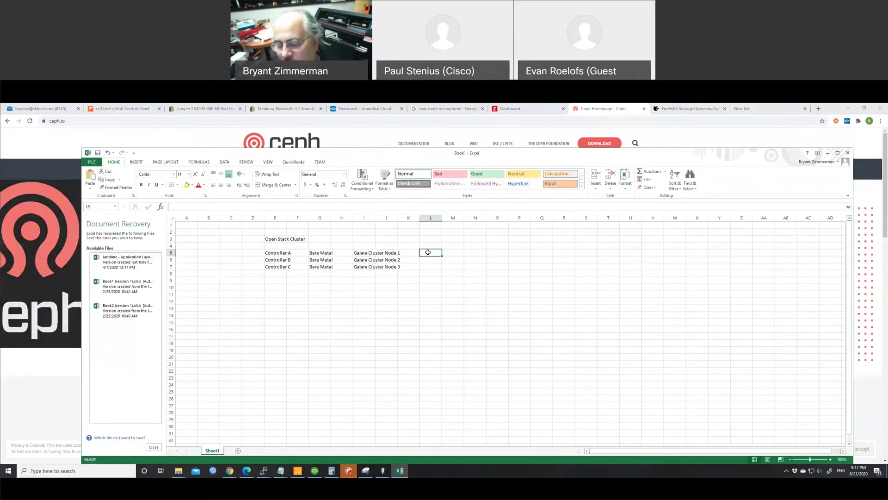
type("Ceph Vol")
left_click(420, 252)
double_click(425, 253)
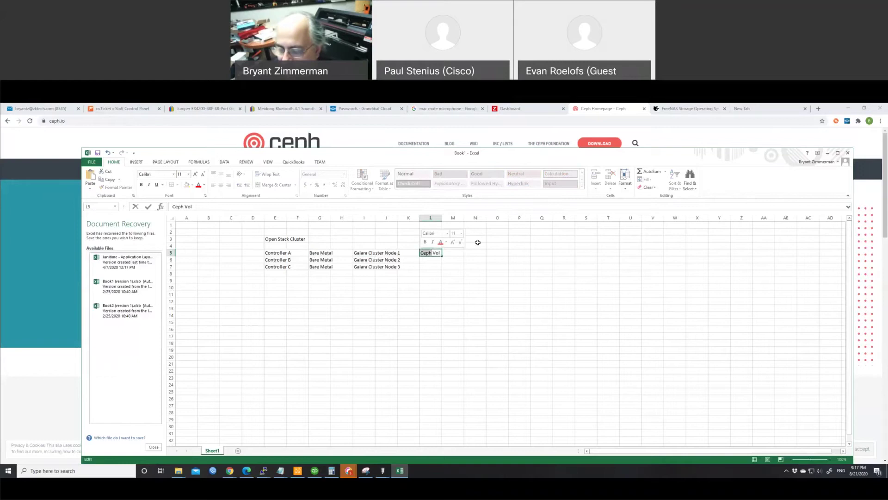
key("Right")
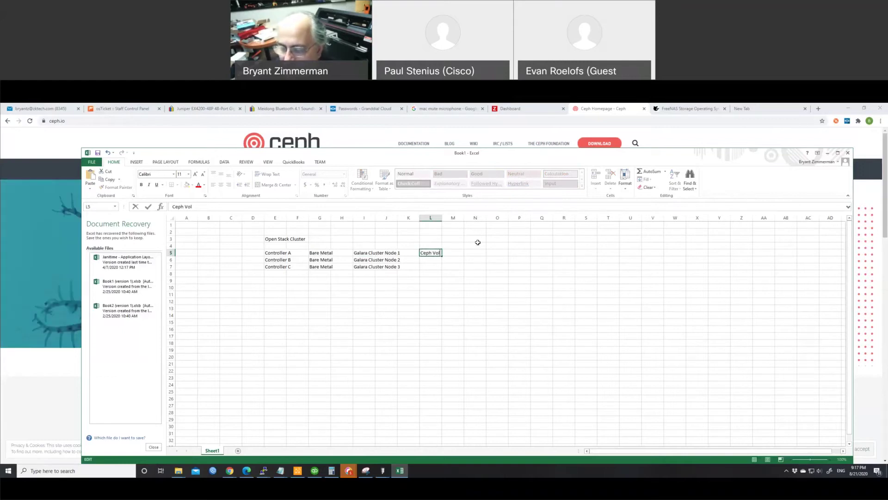
left_click(432, 259)
type("Ceph Vol")
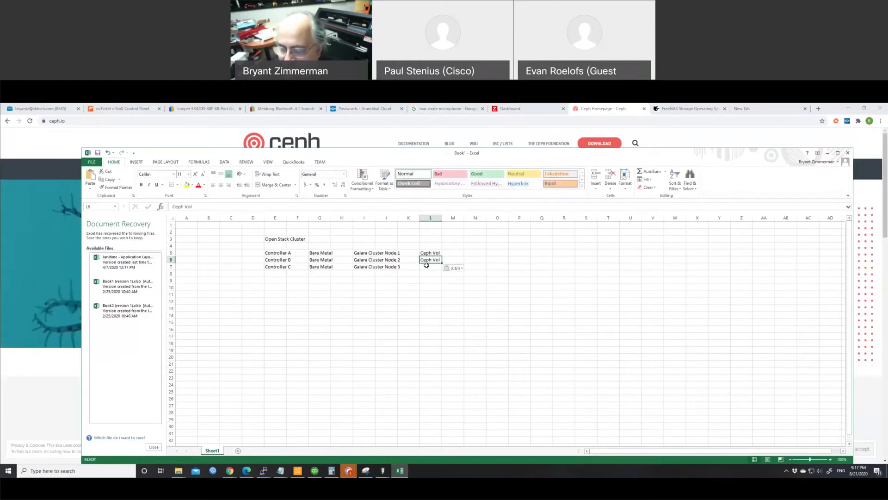
left_click(426, 267)
type("Ceph Vol")
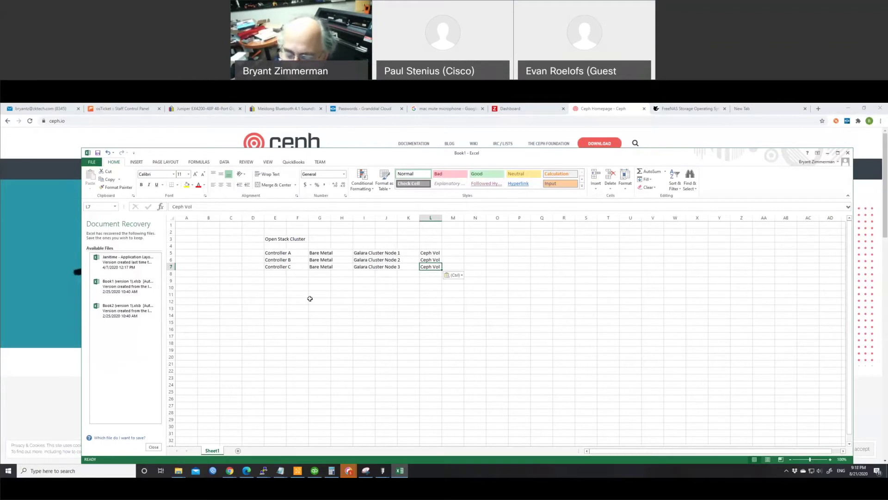
Enter "Compute Nodes" in cell F10 below the controller list.
left_click(293, 287)
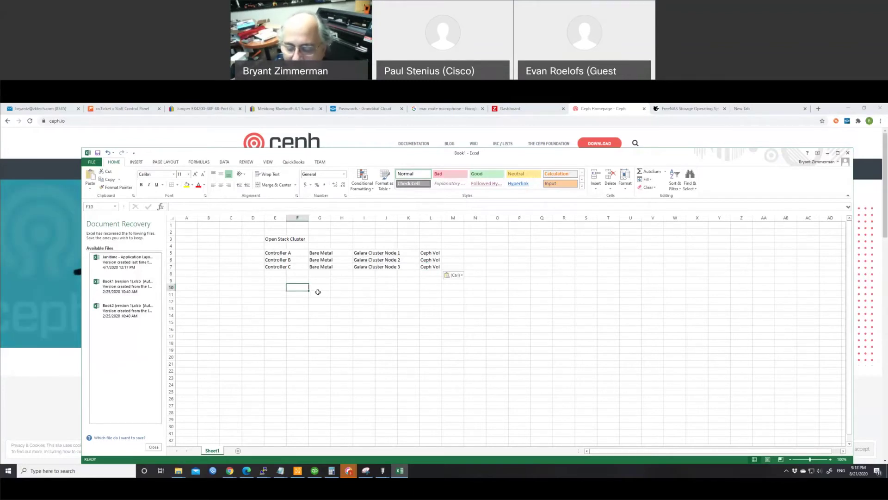
type("C")
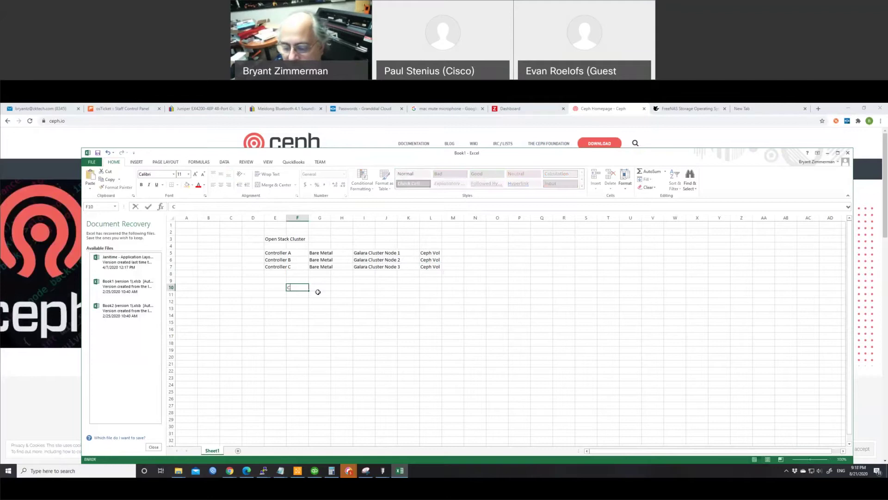
type("ompute Node")
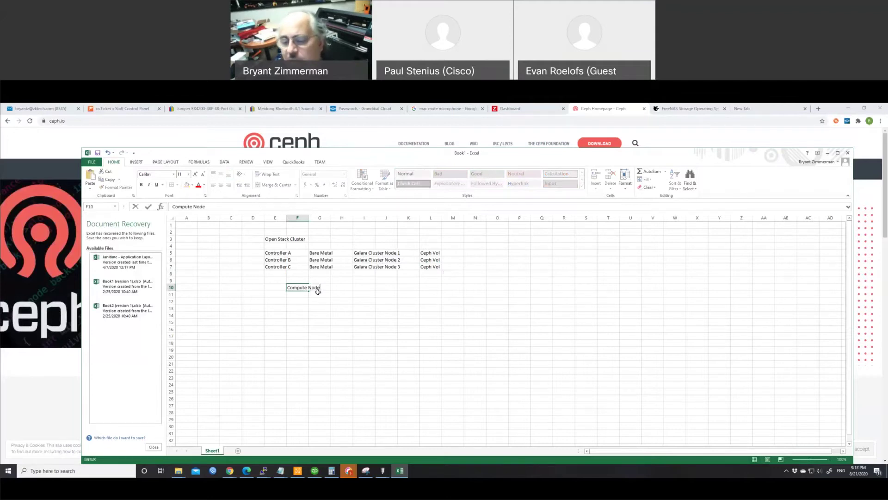
type("s")
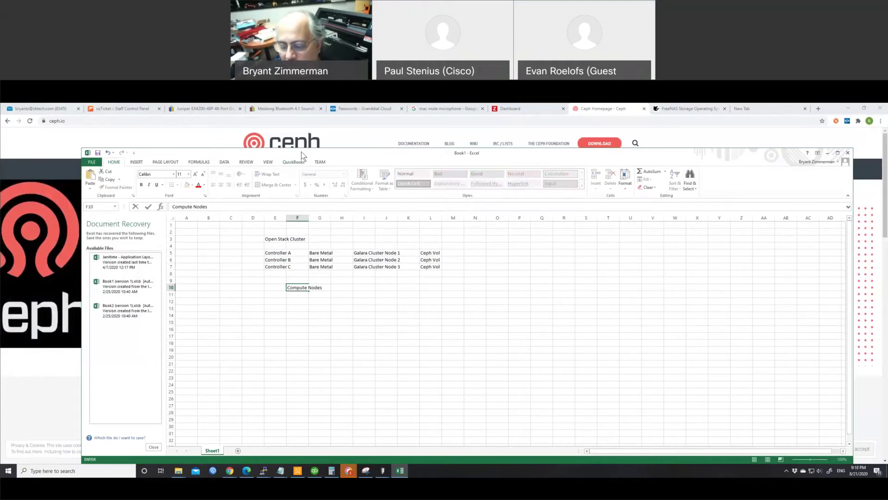
Maximize the workbook window so it fills the screen.
left_click_drag(301, 152, 265, 131)
double_click(265, 131)
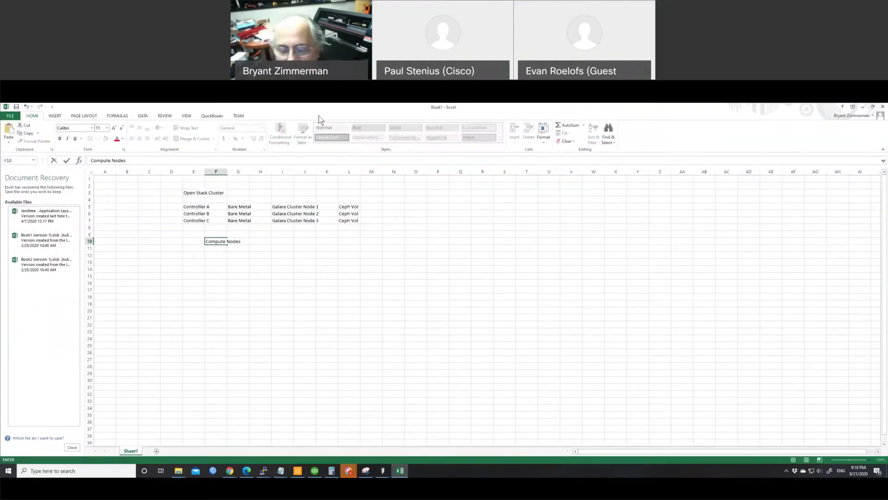
left_click(185, 116)
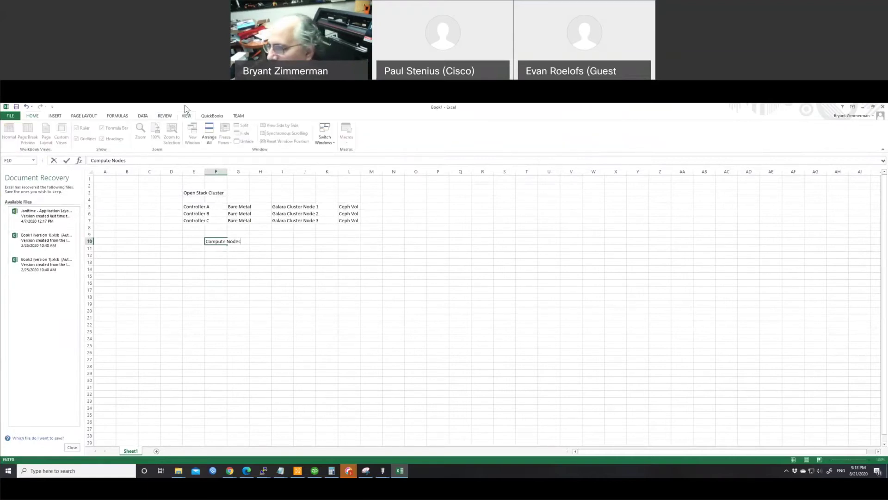
double_click(184, 105)
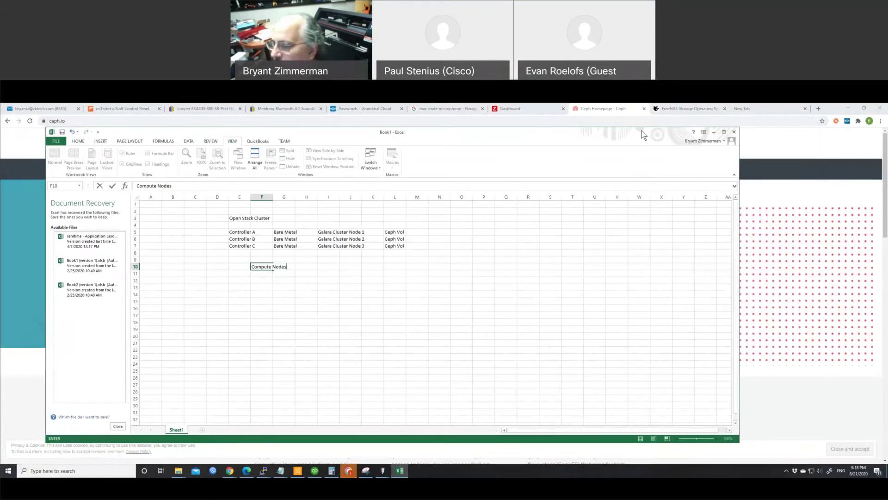
double_click(642, 131)
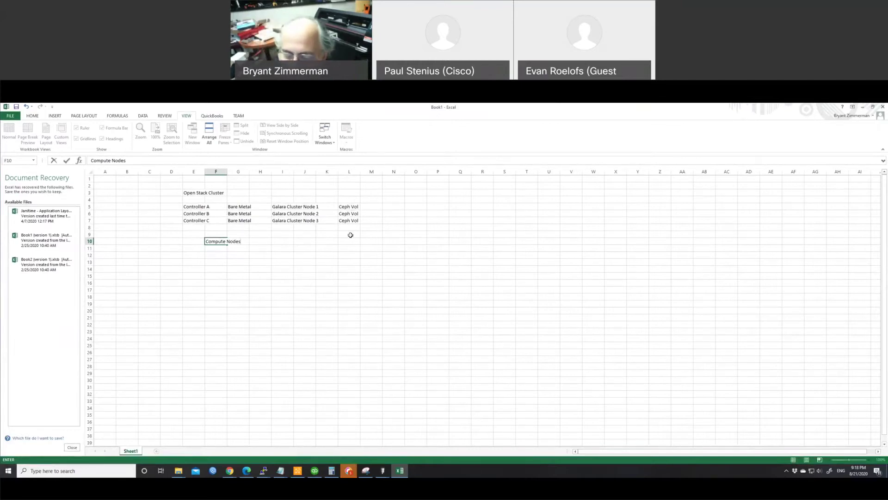
Enter "Compute Nodes" in cell F11 and "OS Bare Metal" in cell I10.
left_click(219, 249)
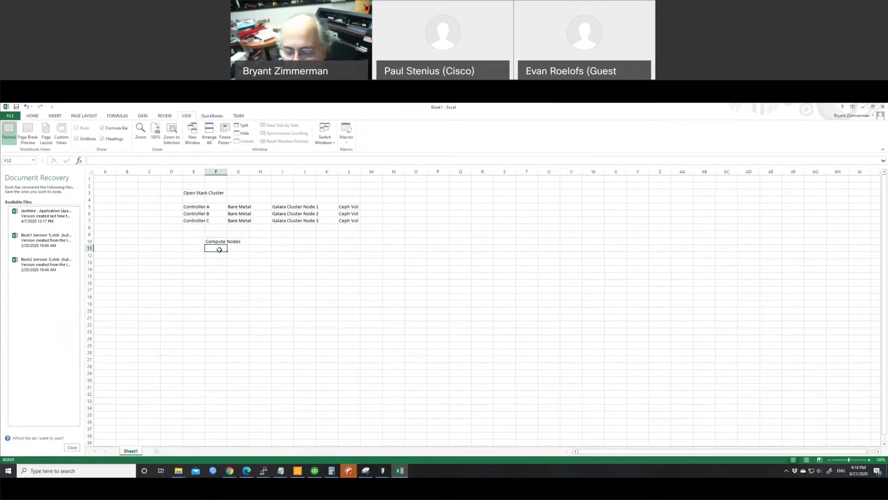
type("Compute Nodes")
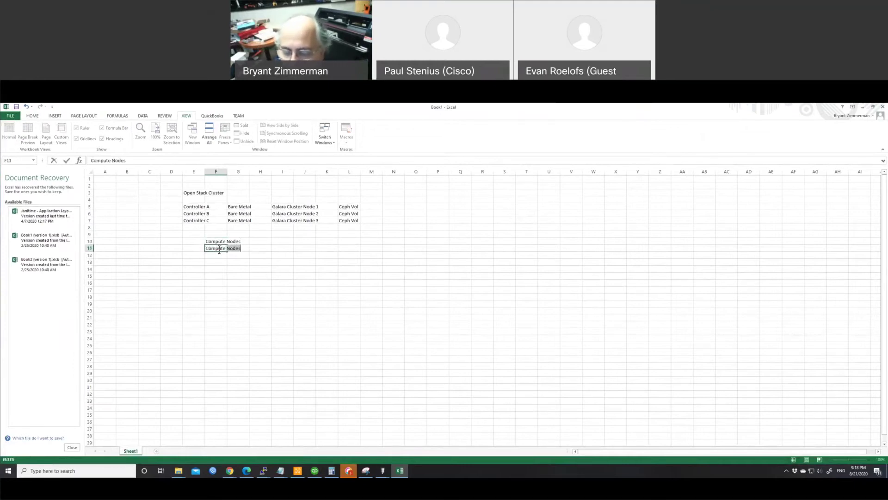
left_click(277, 241)
type("OS Ba")
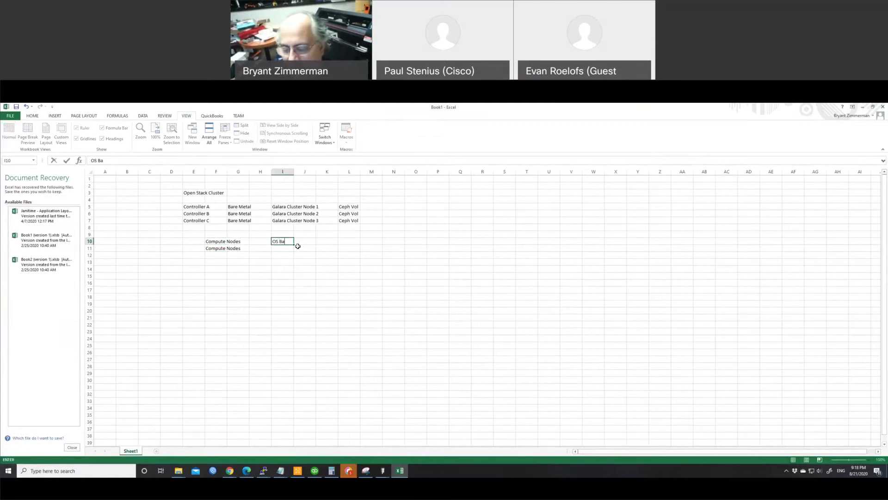
type("re Metal")
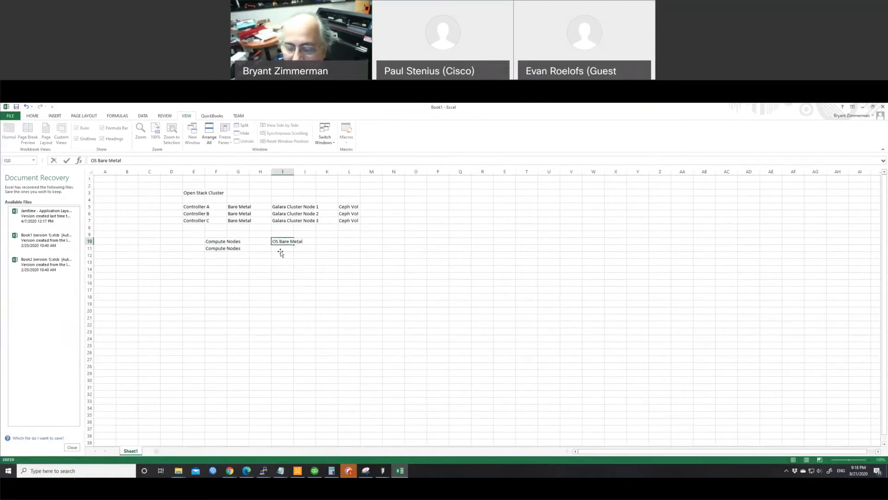
key("Return")
Copy the "OS Bare Metal" entry from cell I10 into cell I11.
left_click(280, 241)
key("ctrl+c")
key("Down")
key("ctrl+v")
key("Down")
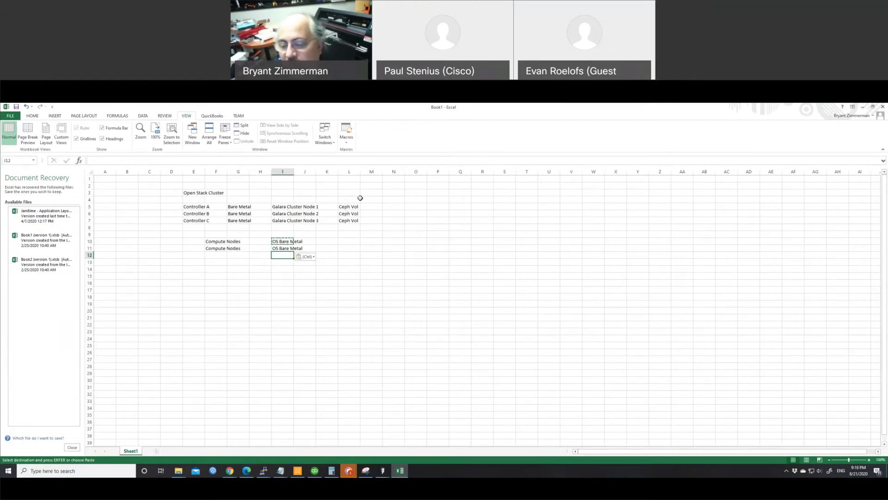
Copy "Compute Nodes" from cell F11 into each of the cells F12 through F16.
left_click(213, 248)
key("ctrl+c")
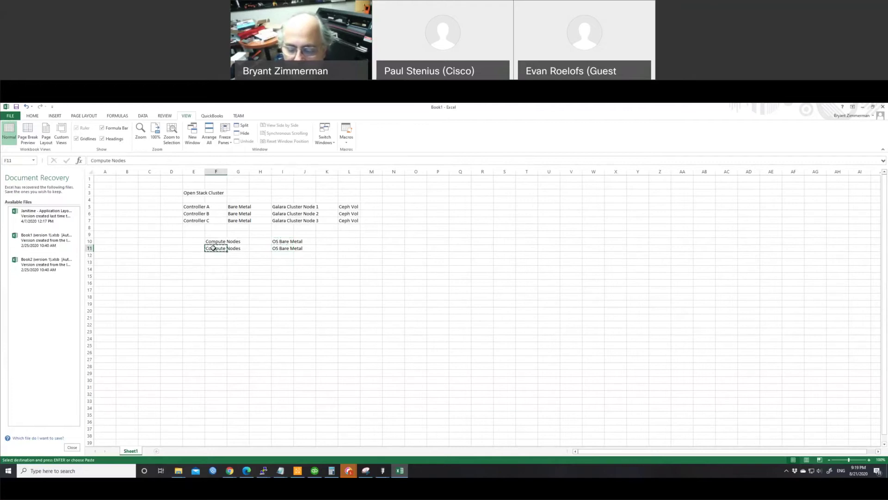
key("Down")
key("ctrl+v")
key("Down")
key("ctrl+v")
key("Down")
key("ctrl+v")
key("Down")
key("ctrl+v")
key("Down")
key("ctrl+v")
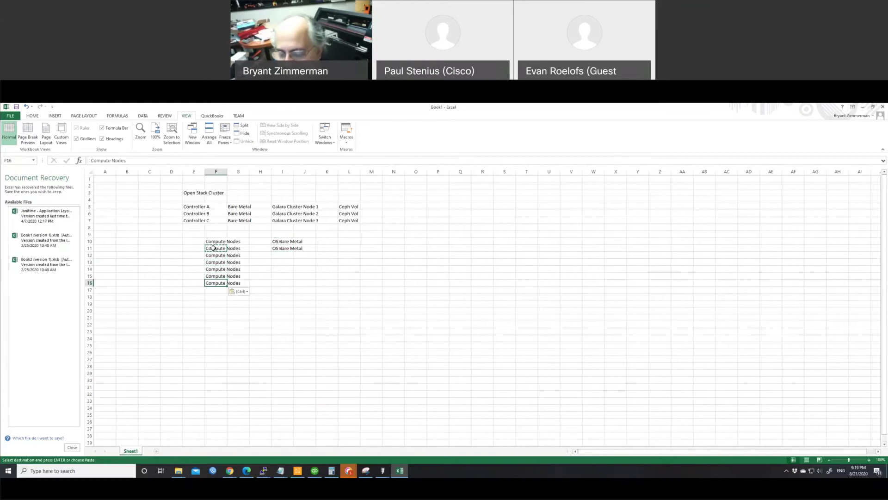
Copy "OS Bare Metal" from cell I11 into each of the cells I12 through I16.
left_click(280, 249)
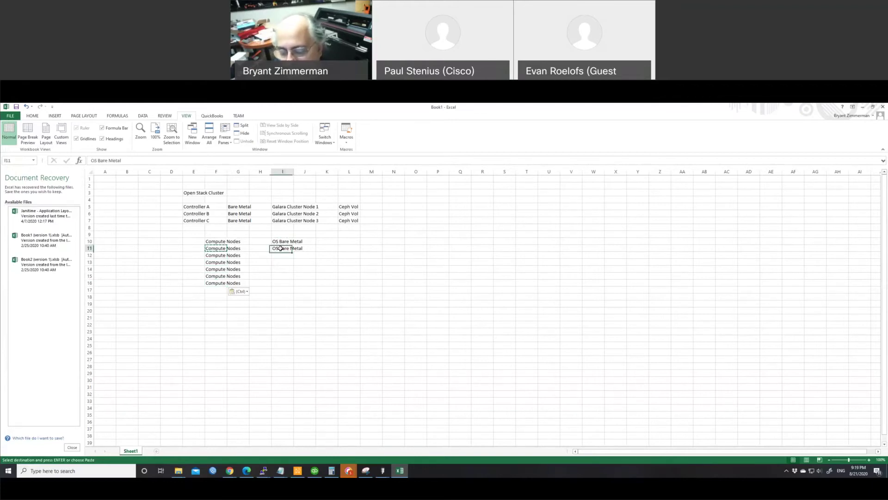
key("ctrl+c")
key("Down")
key("ctrl+v")
key("Down")
key("ctrl+v")
key("Down")
key("ctrl+v")
key("Down")
key("ctrl+v")
key("Down")
key("ctrl+v")
key("Up")
key("Up")
key("Up")
key("Up")
key("Up")
key("Up")
key("Up")
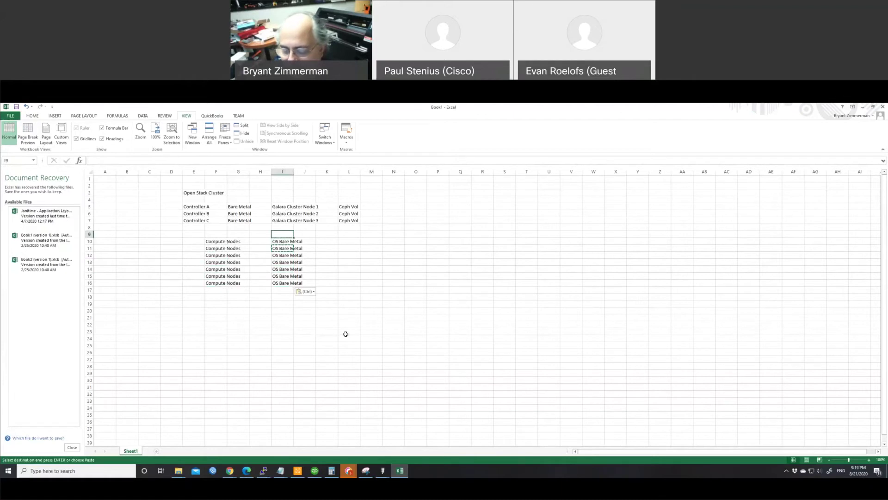
Enter "Ceph Node A" in cell K24, well below the compute node list.
left_click(326, 337)
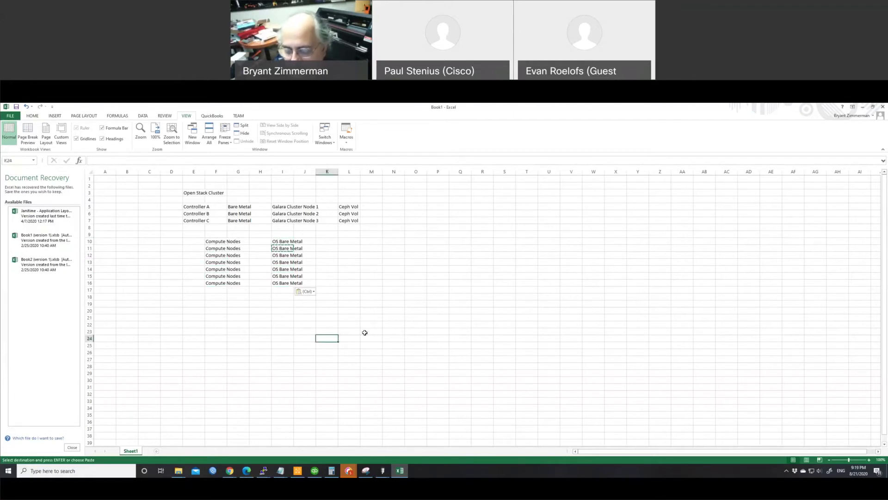
type("Ceph Node A")
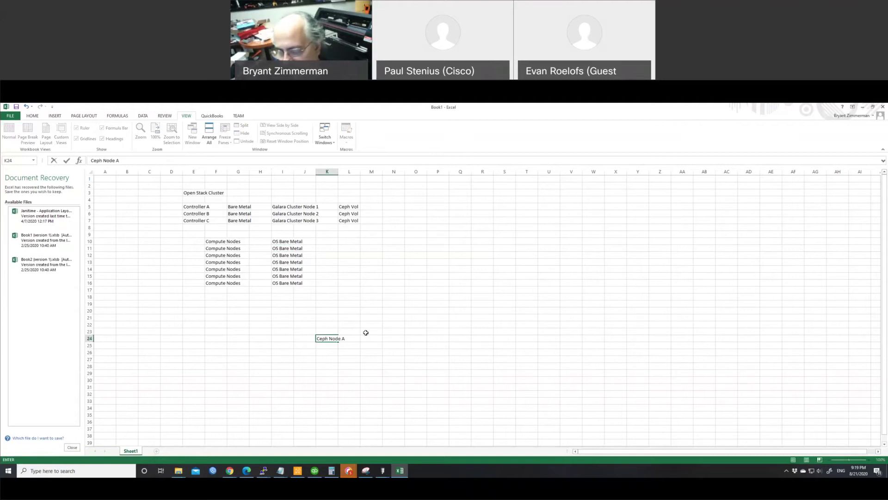
left_click(319, 339)
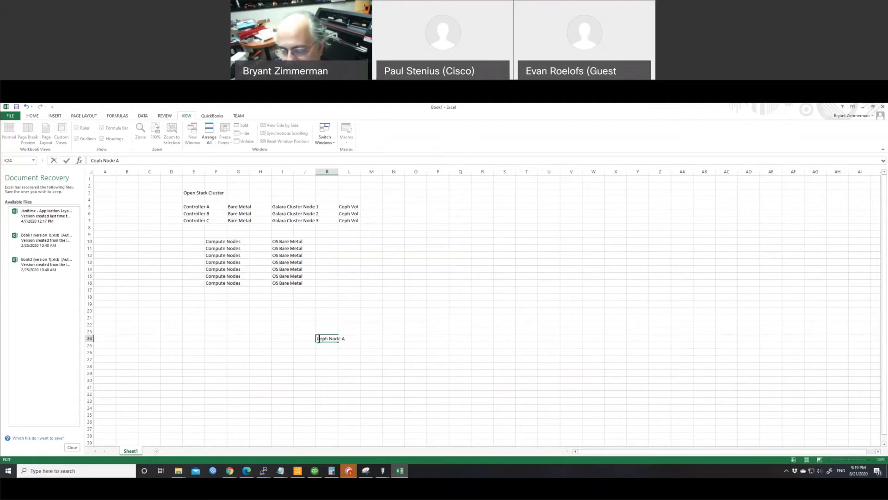
double_click(343, 338)
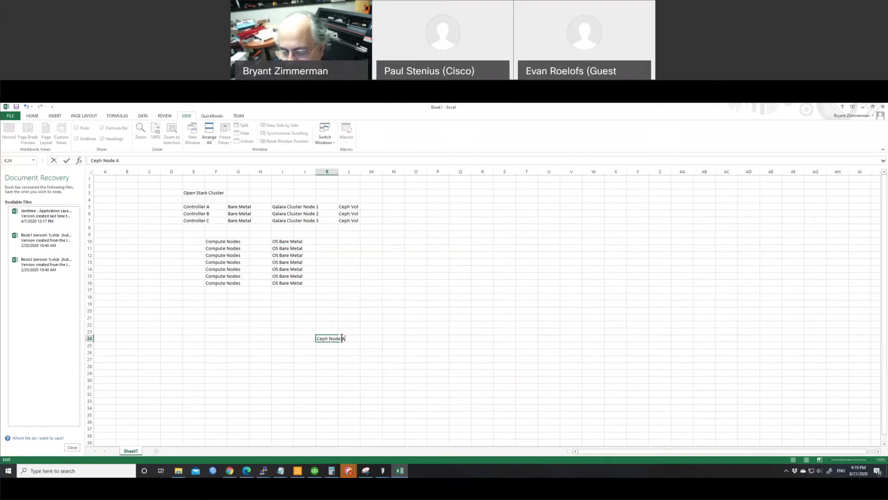
Paste the "Ceph Node A" text into each of the cells K25 through K29.
left_click(329, 348)
key("ctrl+v")
key("Return")
key("ctrl+v")
key("Return")
key("ctrl+v")
key("Return")
key("ctrl+v")
key("Return")
key("ctrl+v")
key("Return")
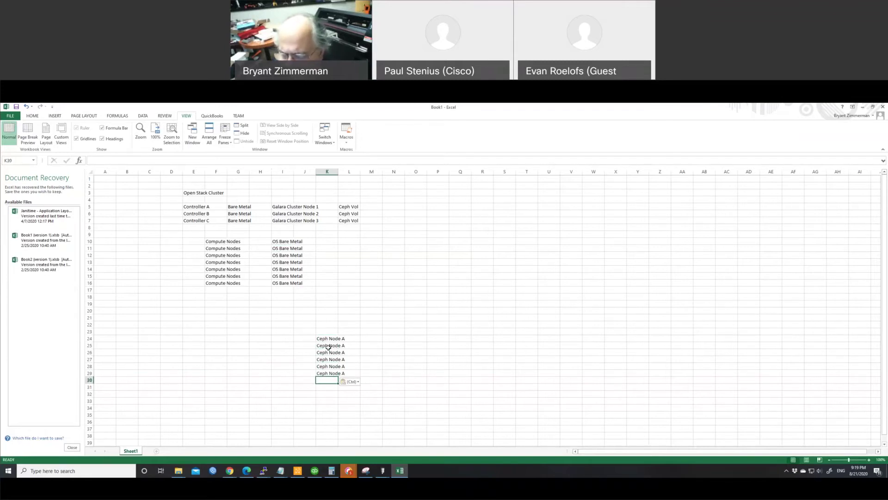
double_click(328, 338)
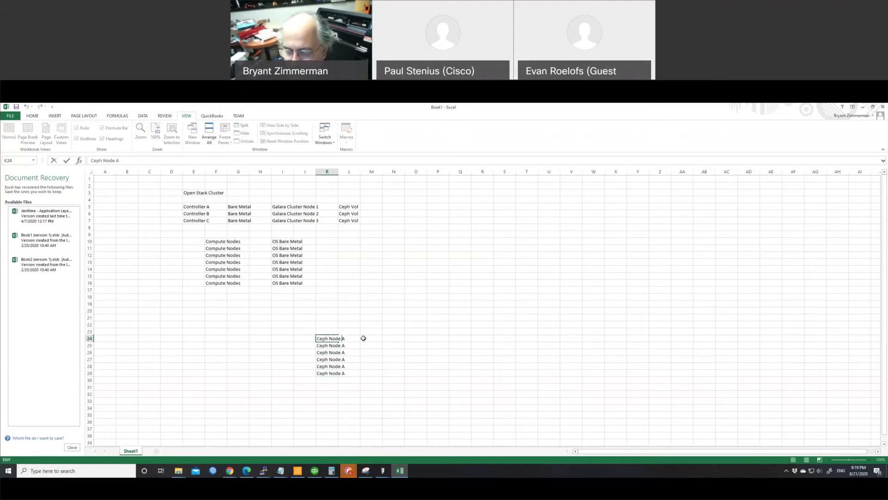
left_click(307, 341)
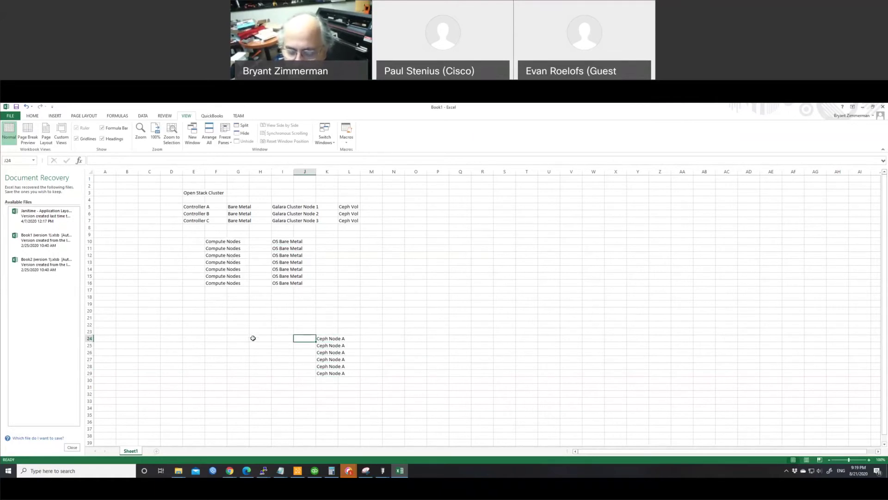
left_click(270, 340)
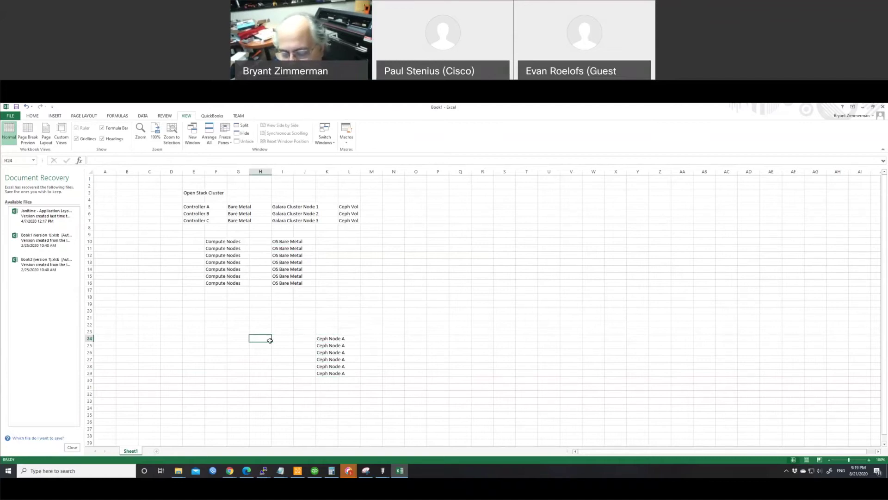
Enter "VM 1" in cell F24, with "OS Volume" in G24 and "Data Volume" in G25.
left_click(218, 340)
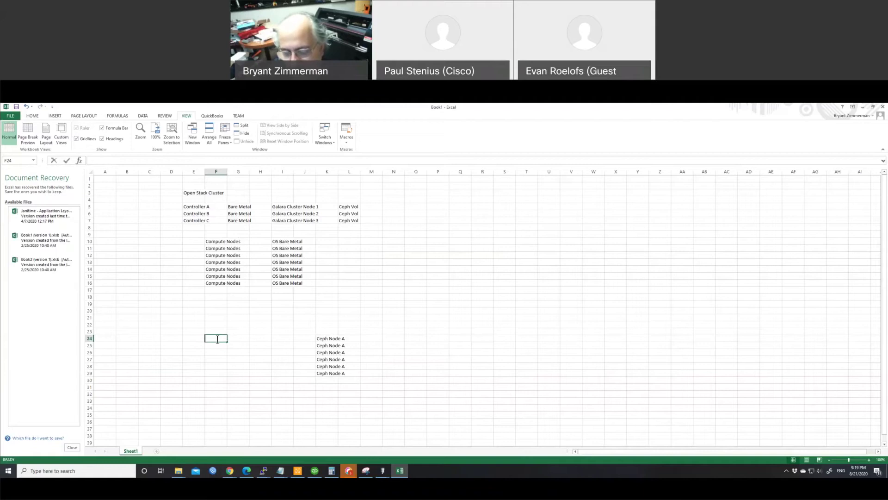
type("VM 1")
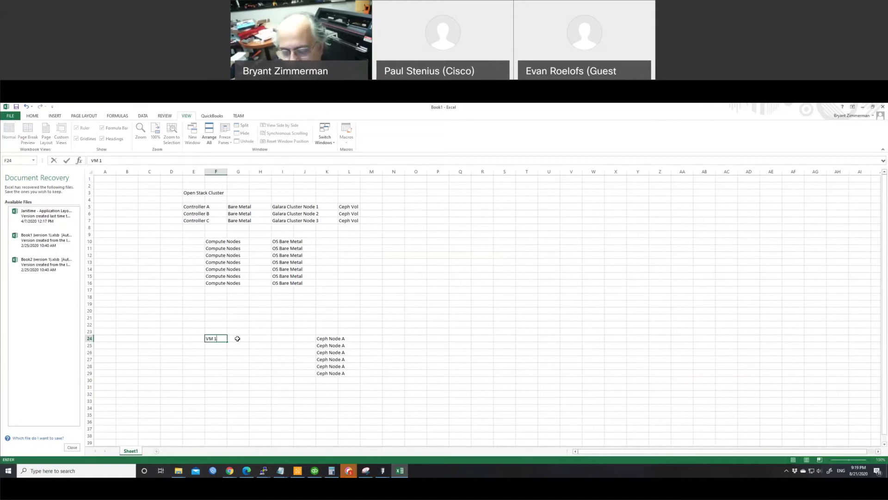
left_click(237, 339)
type("OS")
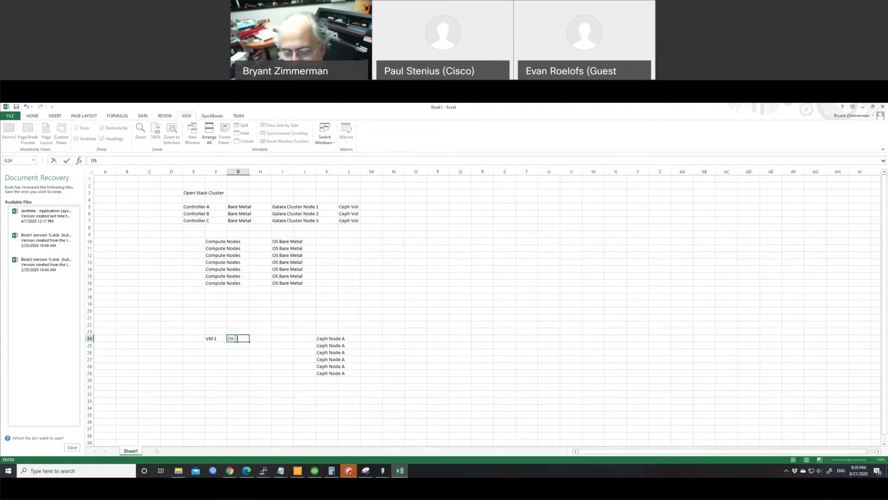
type(" Volume")
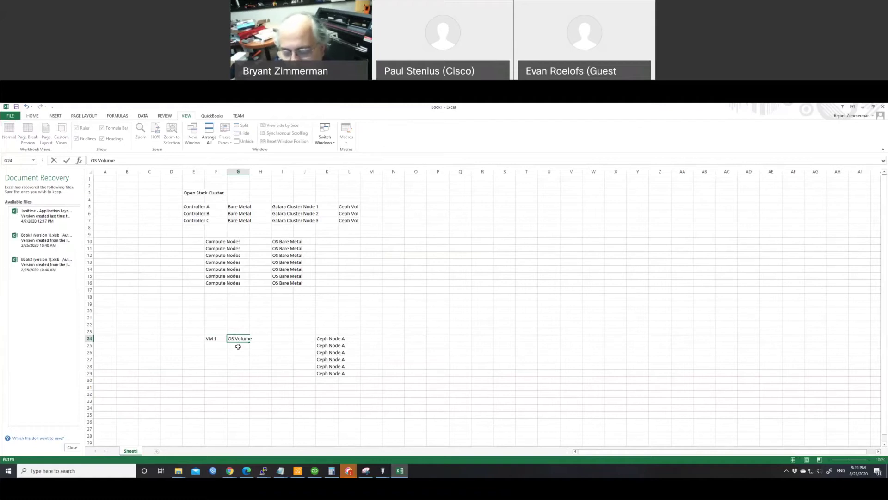
left_click(237, 346)
type("Data Volume")
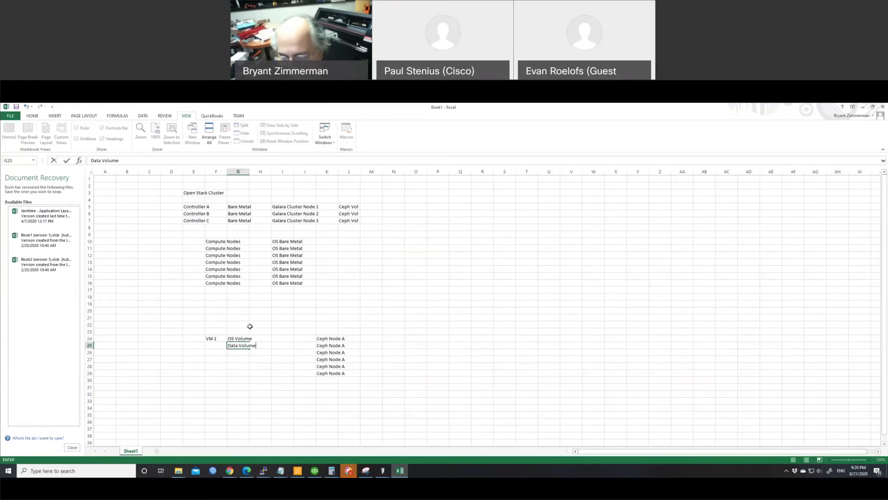
left_click(303, 349)
left_click(247, 339)
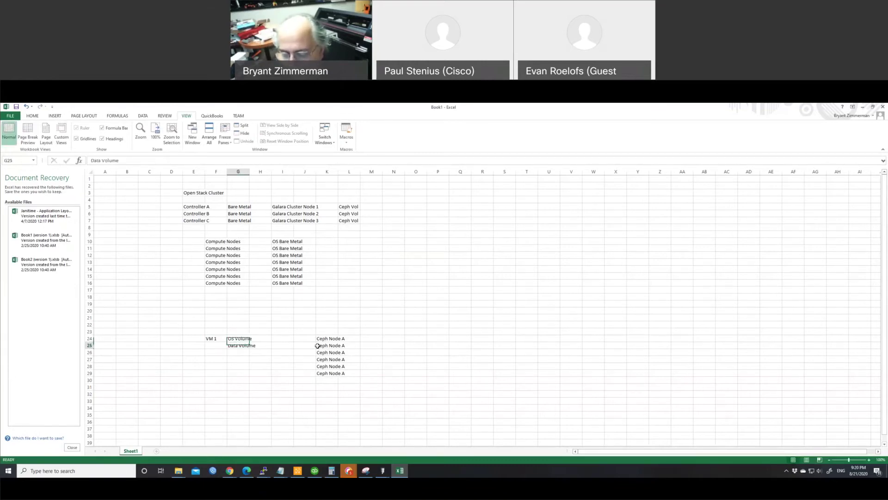
left_click_drag(319, 337, 345, 368)
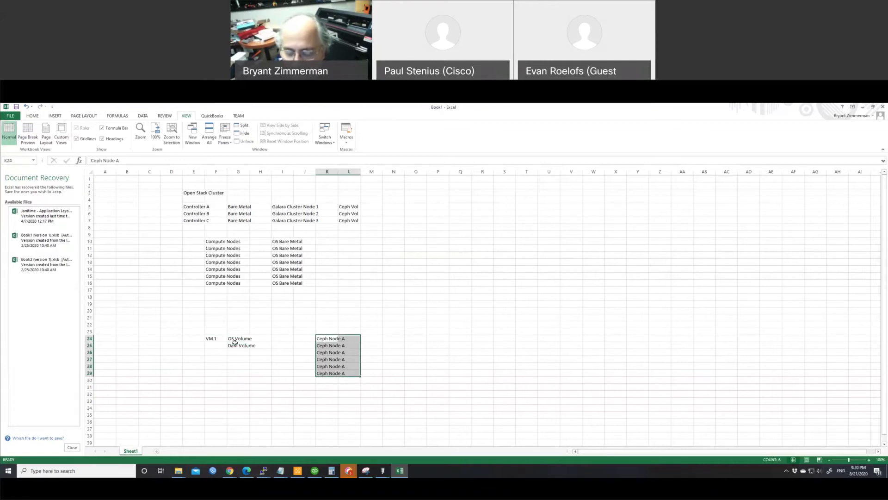
mouse_move(323, 340)
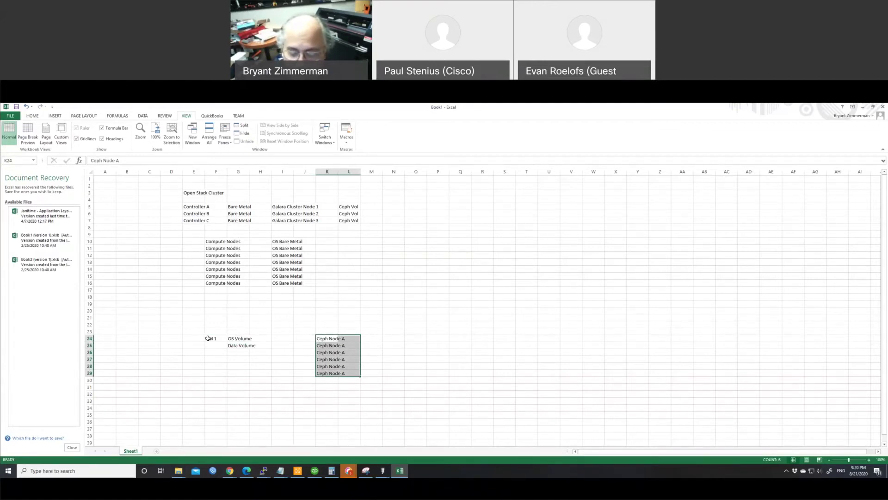
left_click_drag(208, 338, 236, 344)
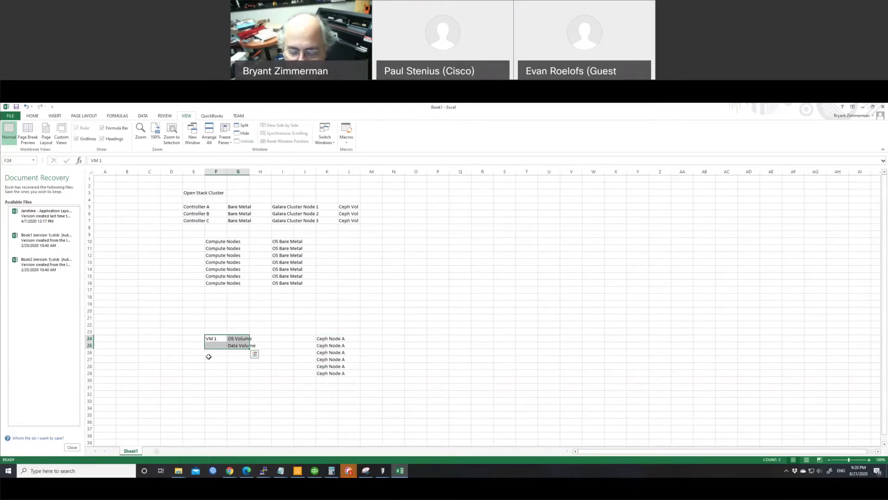
left_click(209, 357)
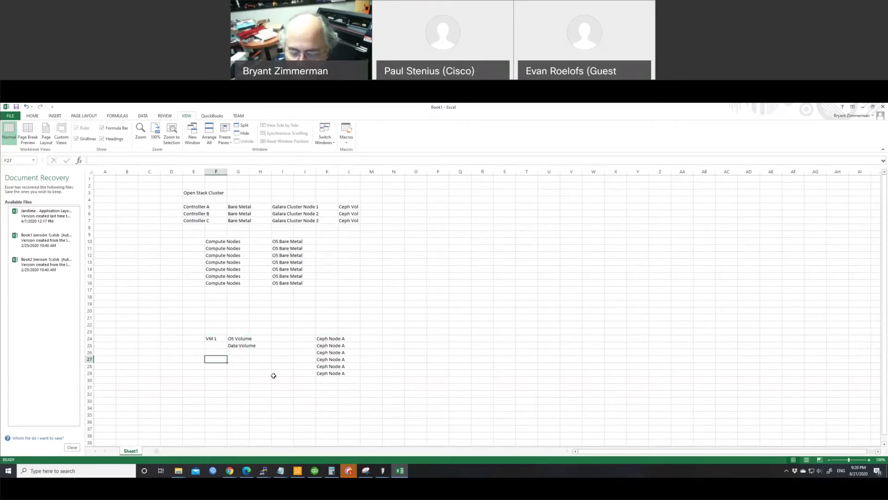
Enter "VM 1N" in cell F27, with "OS Volume" in G27 and "Dumby Data" in G28.
type("VM 1N")
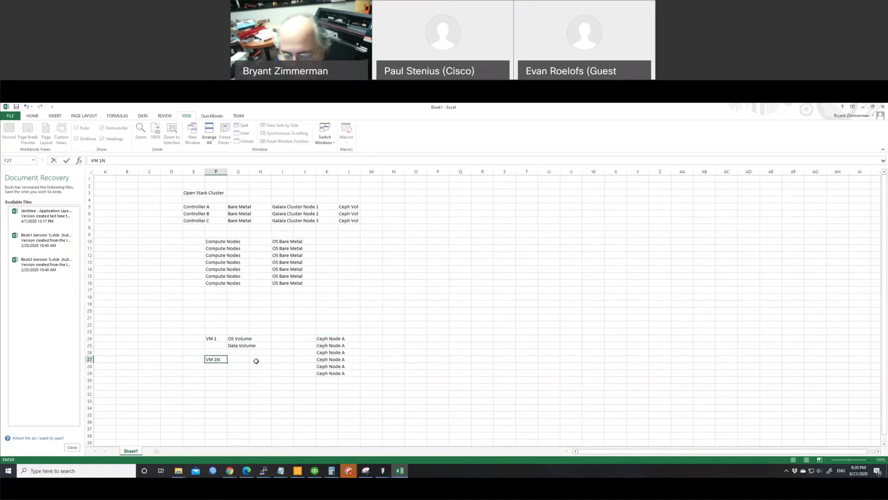
left_click(240, 360)
type("OS Volume")
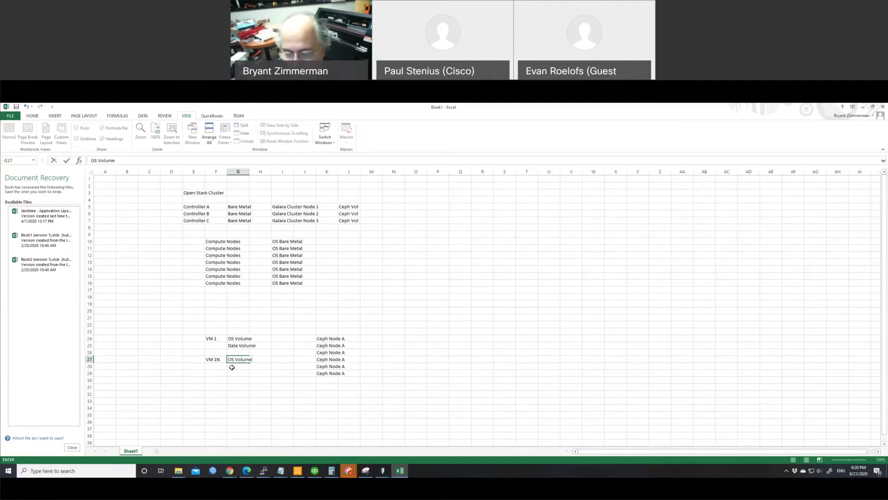
left_click(233, 367)
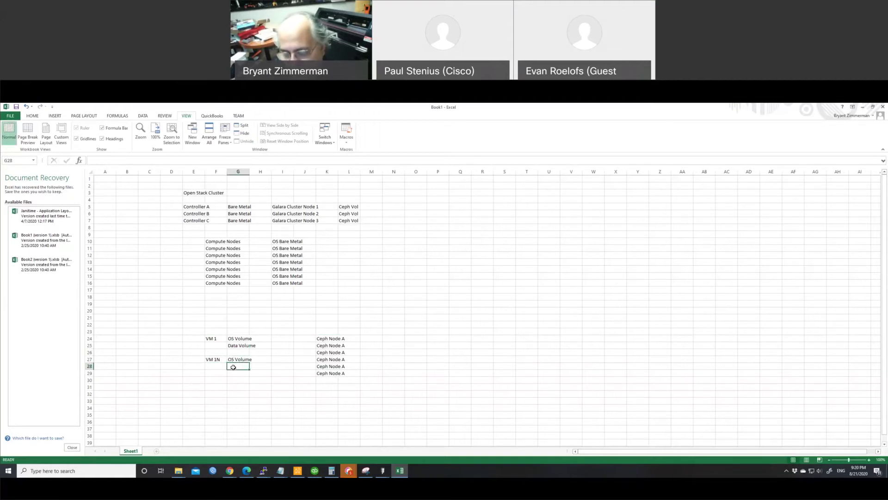
type("Dumby Data")
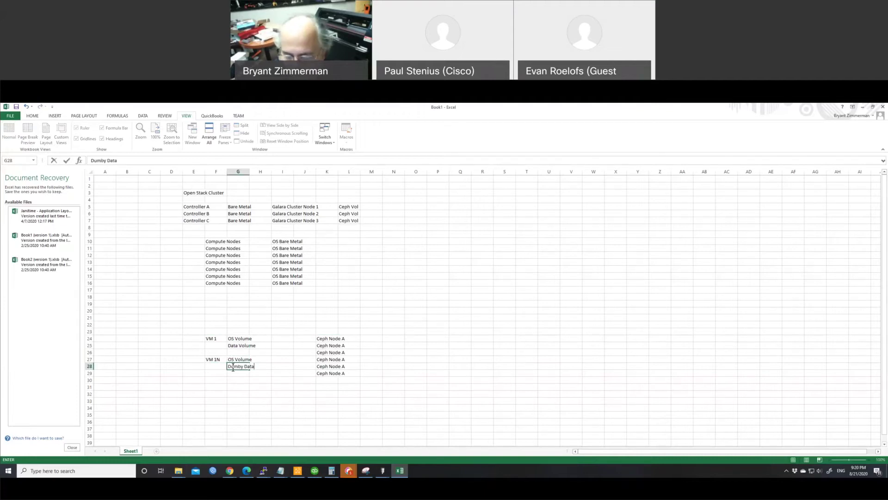
left_click(238, 367)
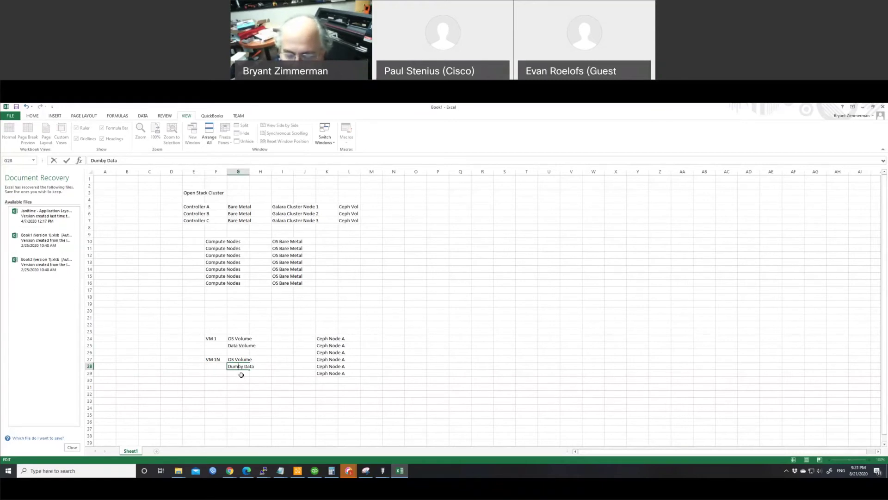
left_click(235, 359)
left_click(236, 339)
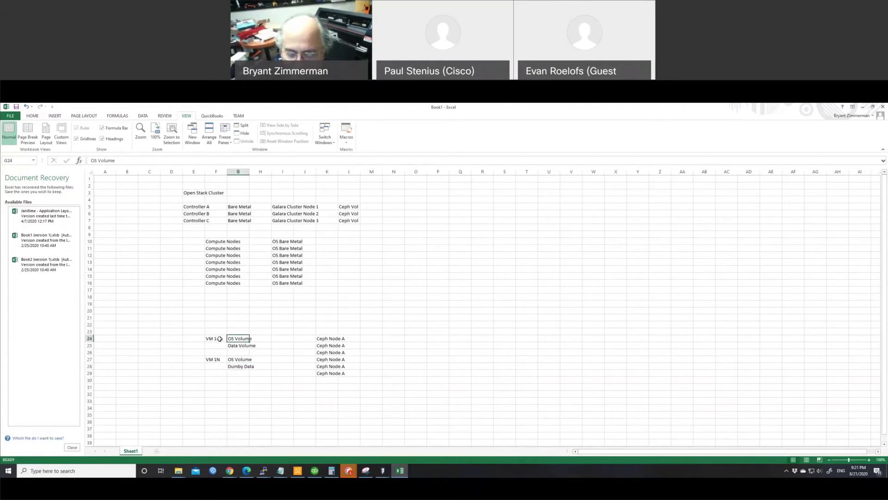
double_click(239, 359)
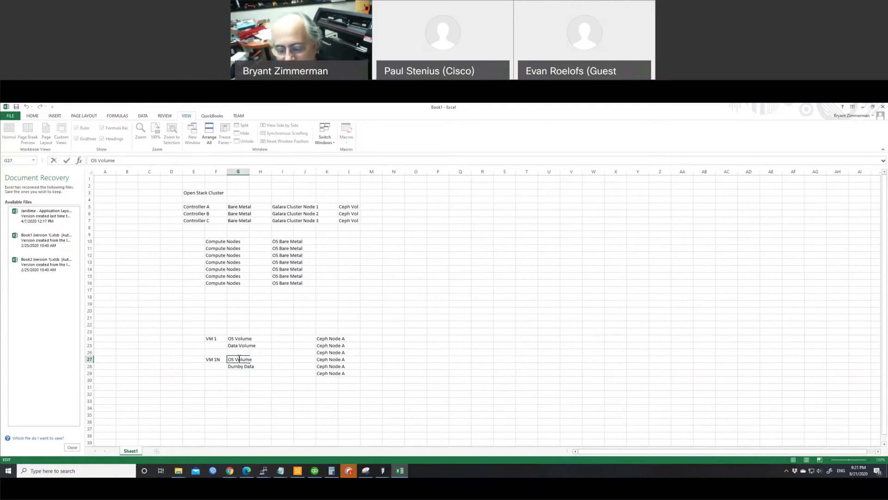
left_click(237, 345)
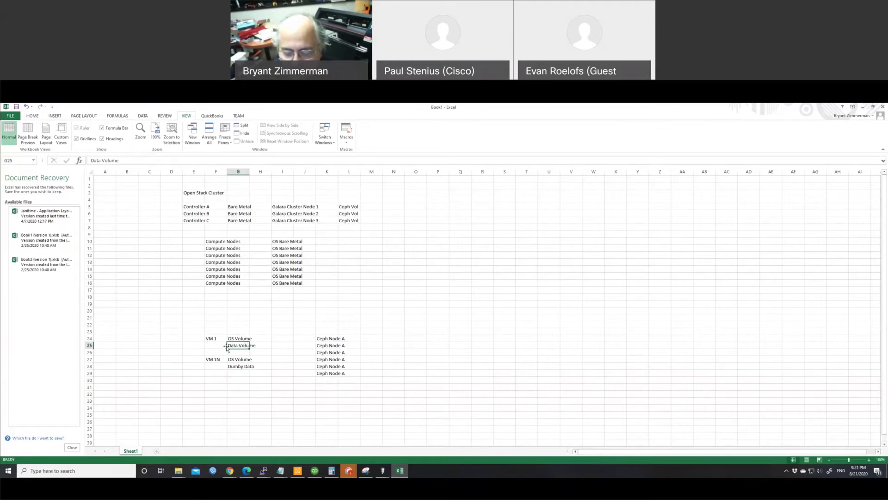
left_click(233, 367)
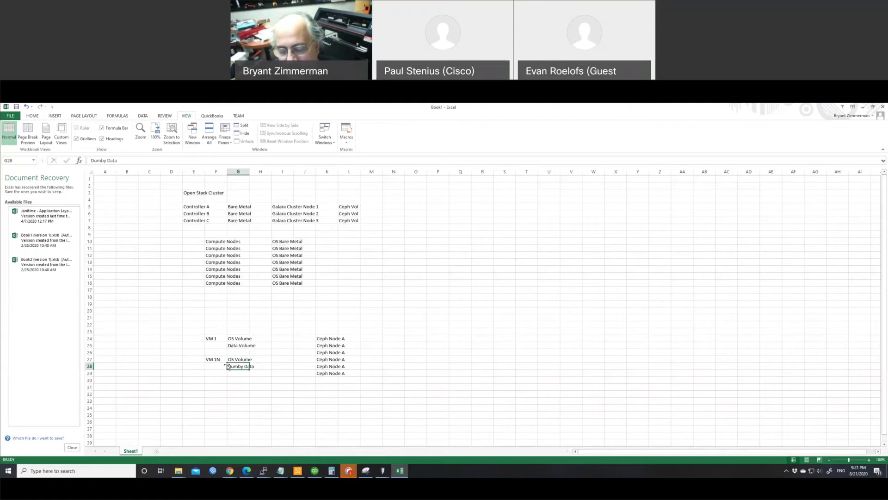
left_click_drag(212, 339, 240, 339)
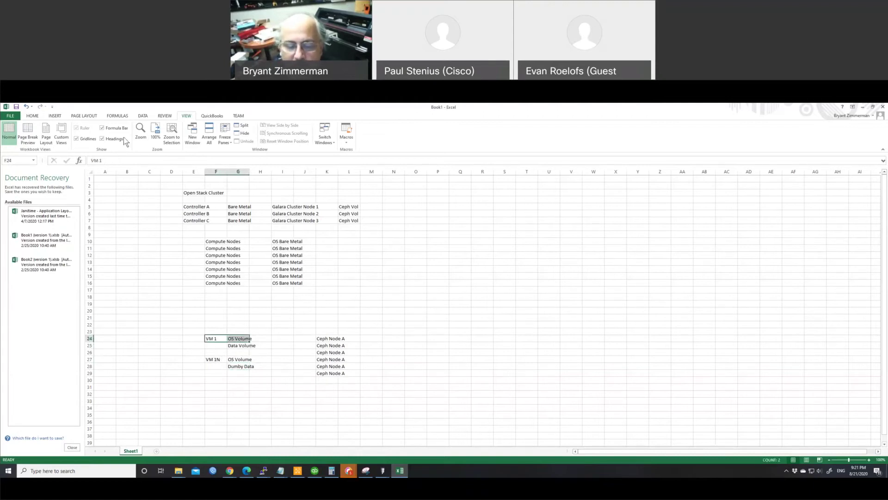
left_click(31, 117)
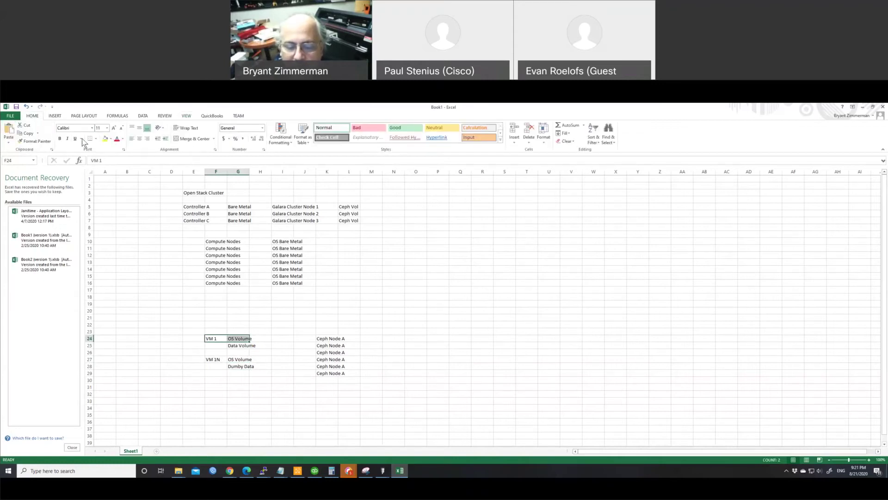
double_click(234, 348)
double_click(230, 366)
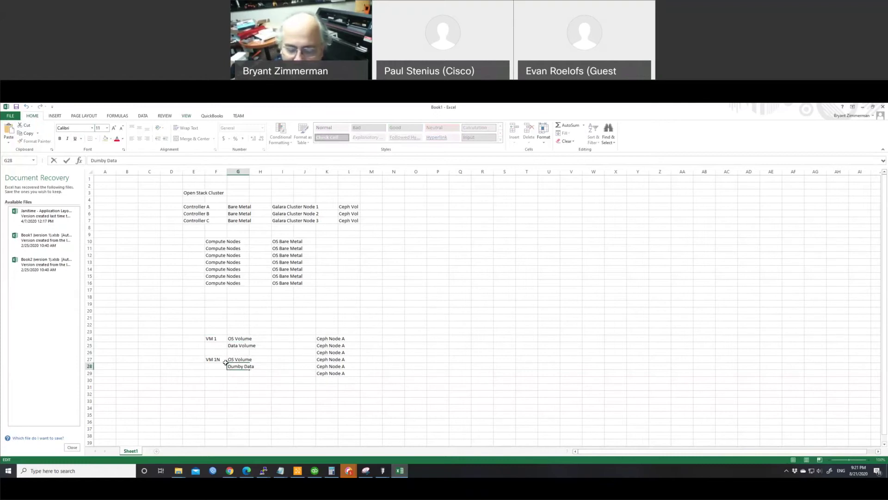
left_click_drag(206, 338, 234, 360)
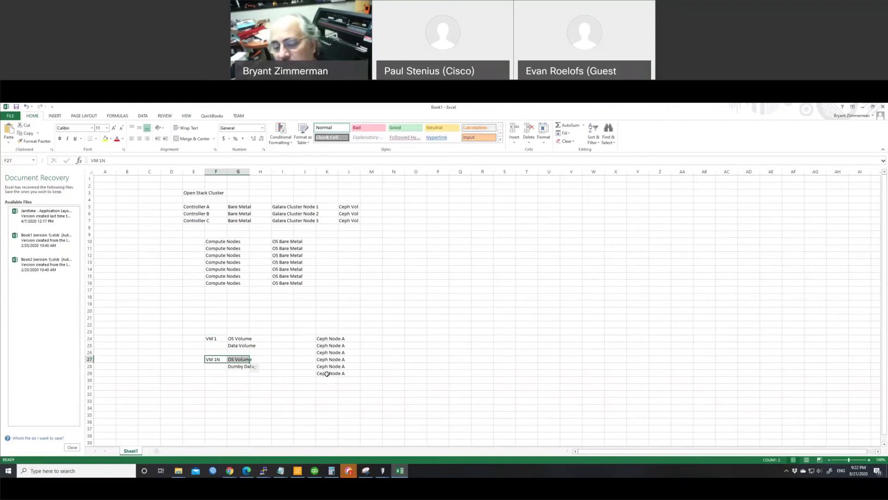
Enter "VM Docker 1" in cell F31, below the VM 1N entry.
left_click(217, 387)
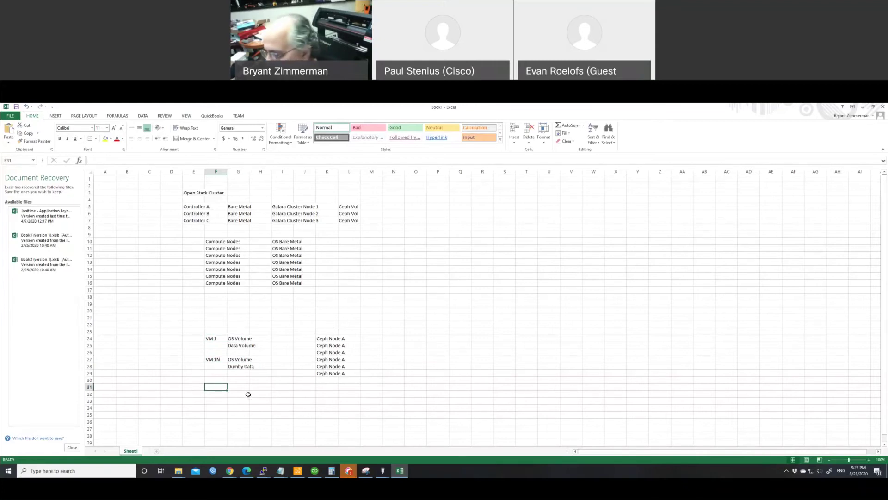
type("Docker")
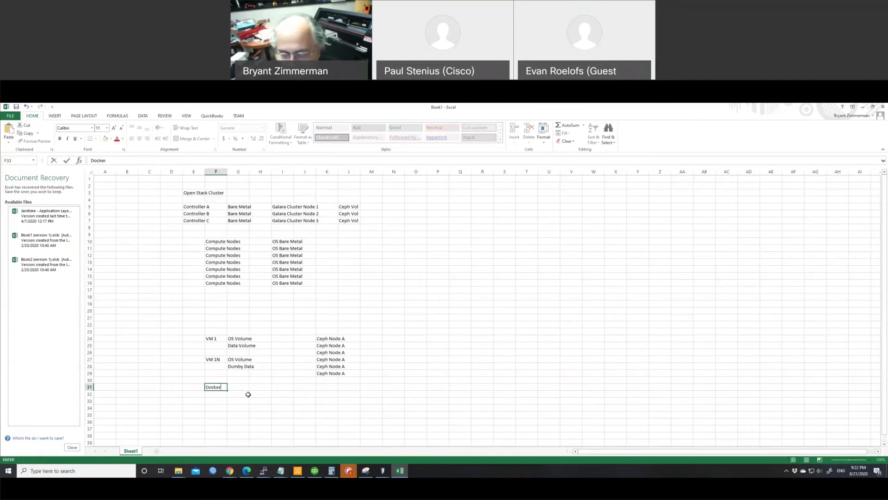
key("BackSpace")
key("BackSpace")
key("BackSpace")
key("BackSpace")
key("BackSpace")
key("BackSpace")
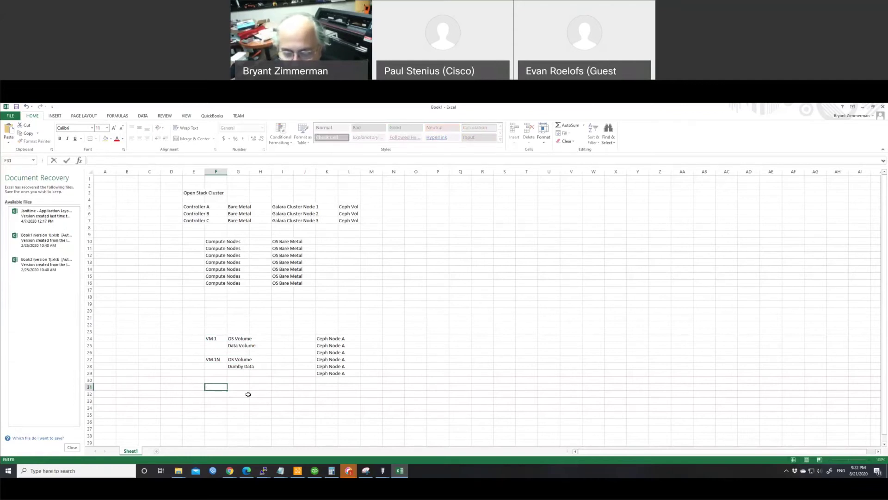
type("VM Docker")
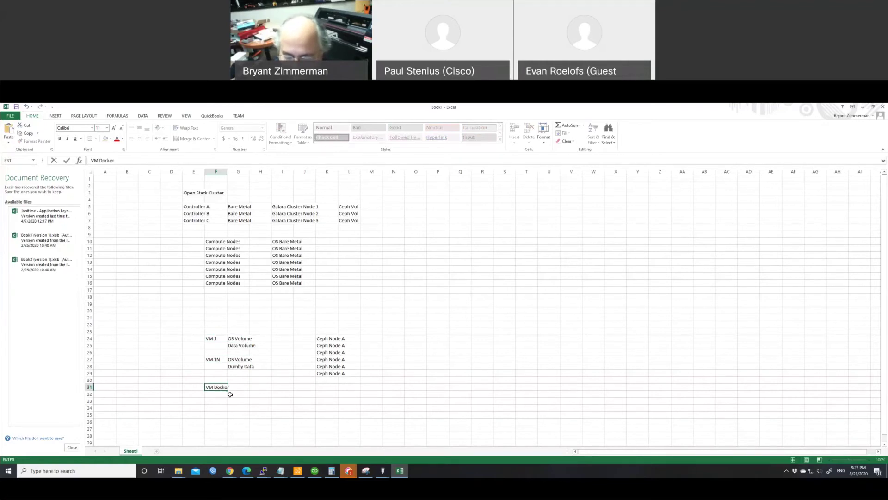
left_click(241, 387)
type("1")
Enter "VM Docker 2" in cell F34, three rows below VM Docker 1.
left_click(214, 407)
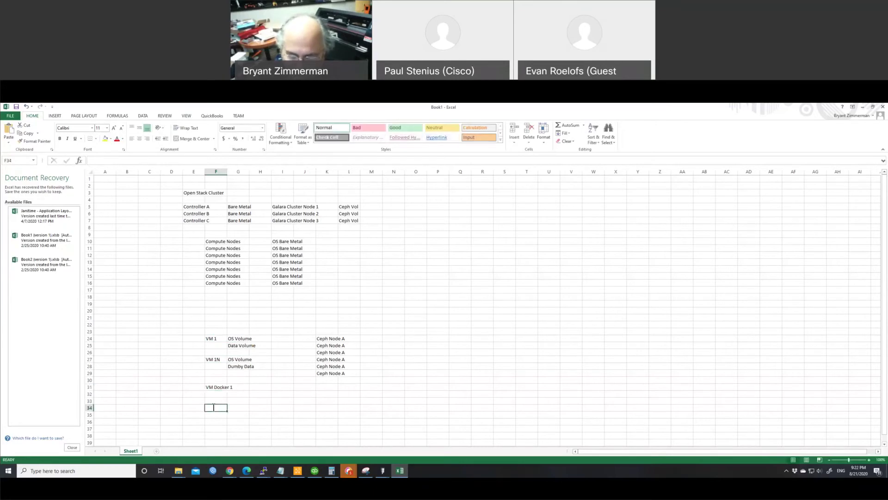
type("VM Docker")
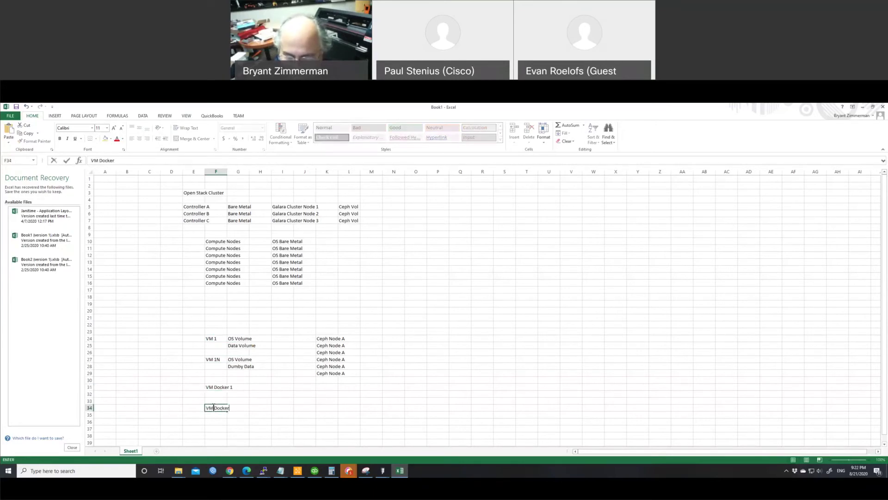
type(" 2")
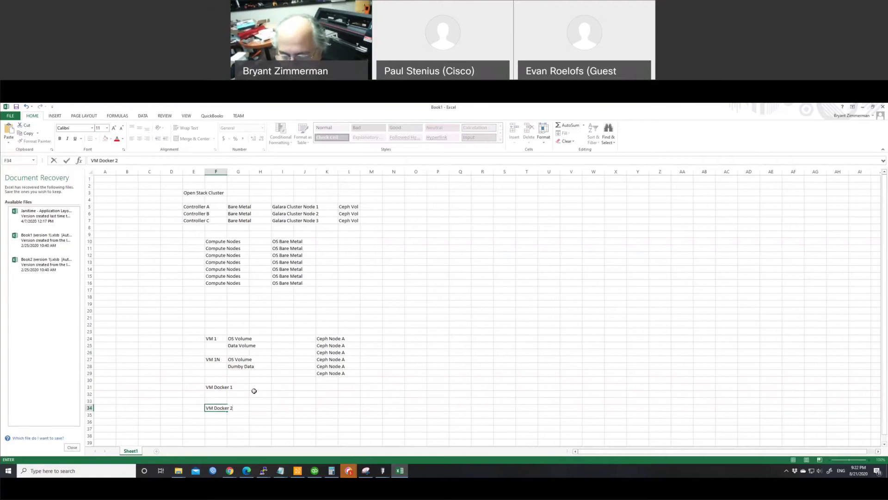
Enter "OS Volume" in cells H31 and H34, beside the two Docker VMs.
left_click(257, 385)
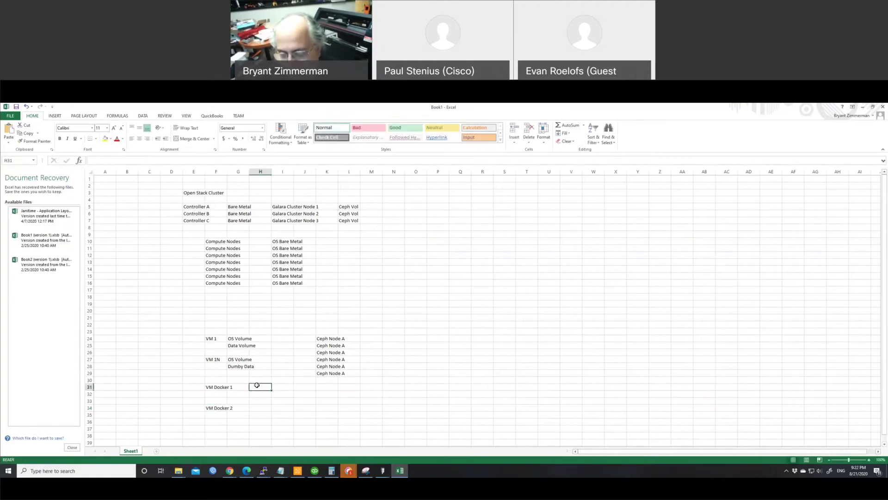
type("OS Volume")
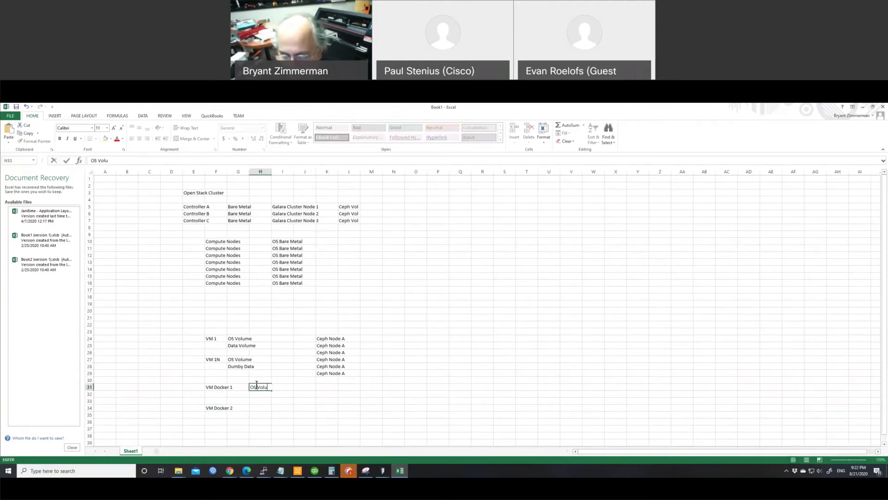
key("Return")
left_click(254, 407)
type("OS Volume")
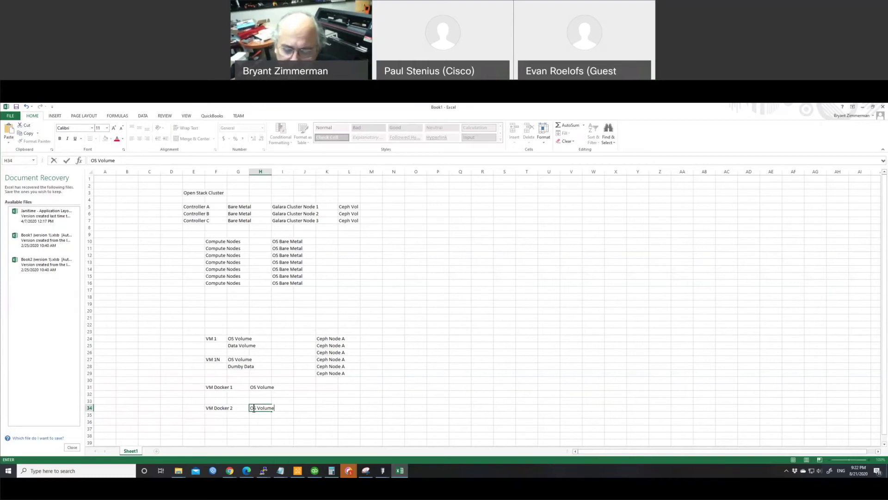
Enter "Compute Node Windows 1 A" in cell F19, below the compute node list.
left_click(215, 304)
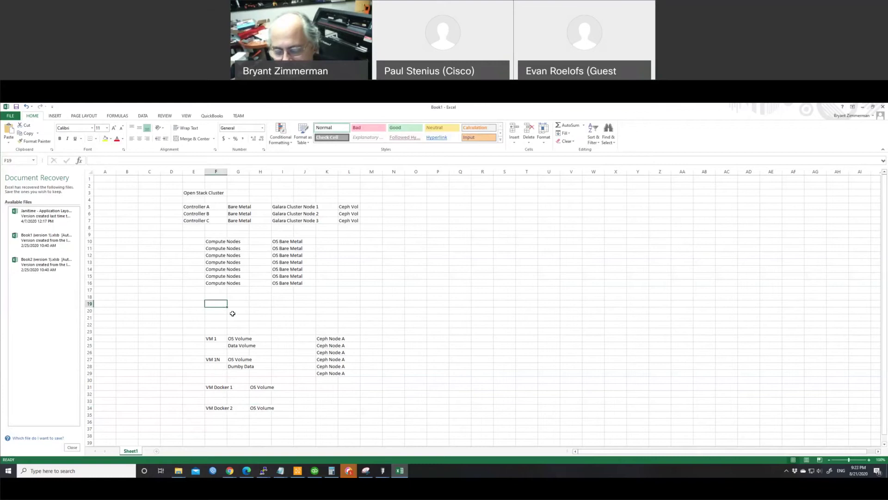
type("Compute")
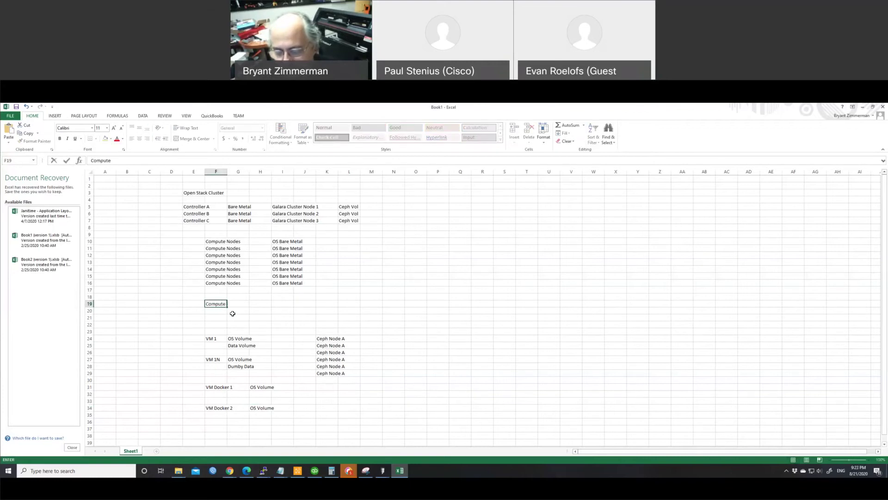
type(" Node Windows 1 A")
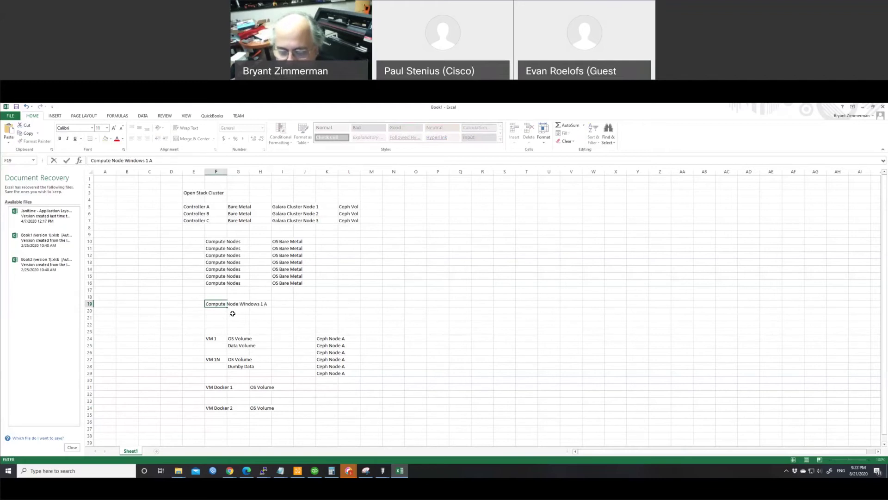
key("shift+Home")
key("Right")
key("Left")
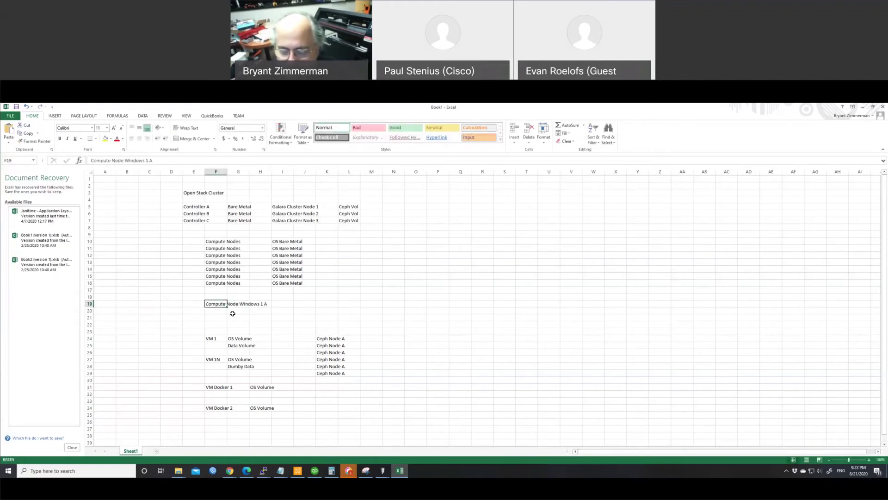
key("End")
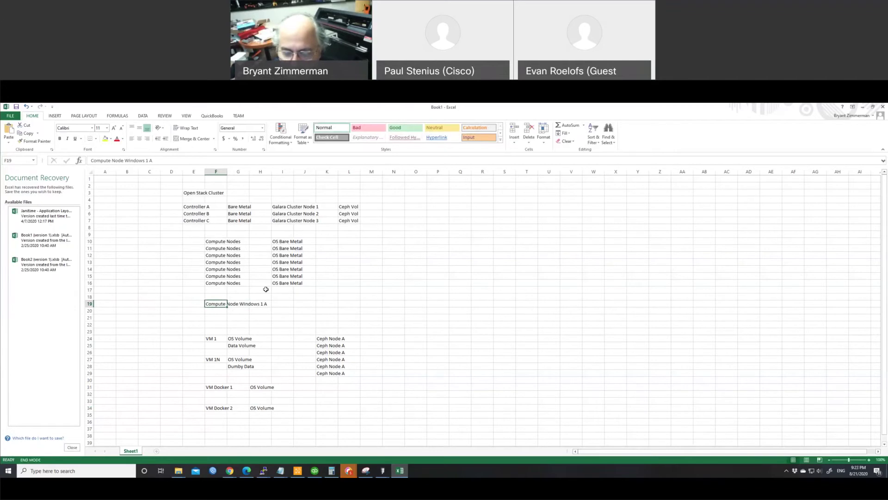
Copy the Windows compute node text from F19 into F20 and change it to "Compute Node Windows 1 B".
key("F2")
key("shift+Home")
key("ctrl+c")
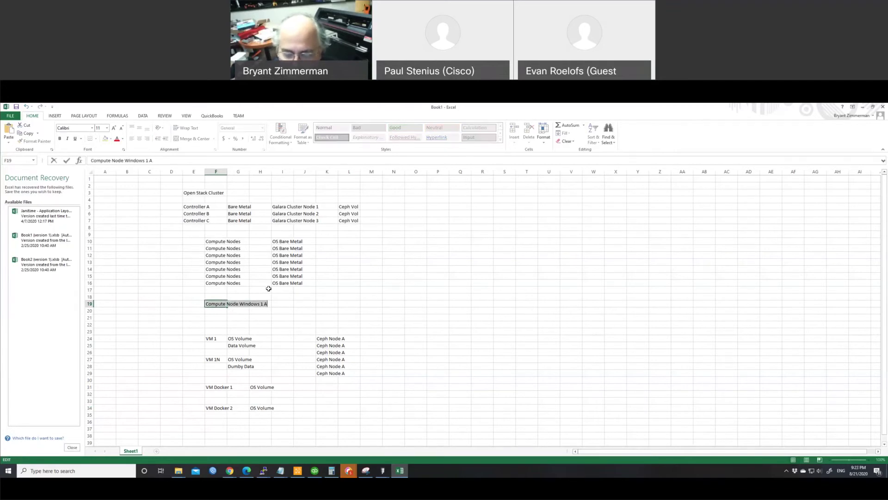
left_click(215, 309)
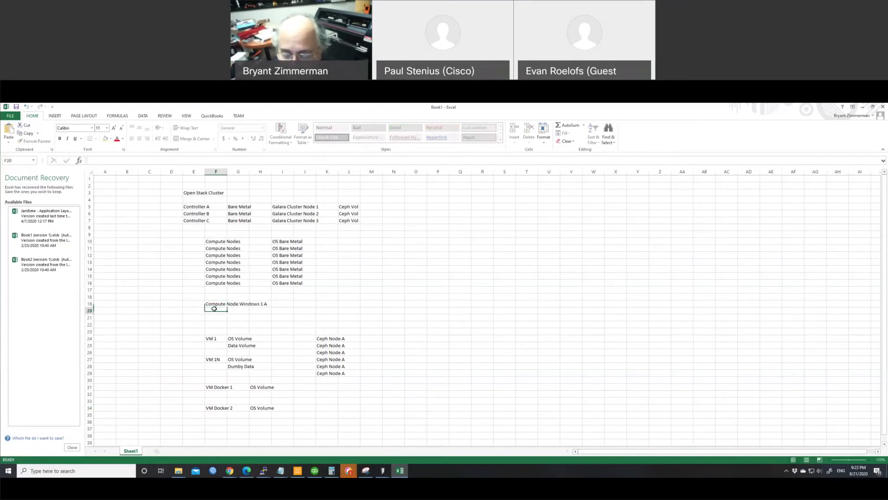
key("ctrl+v")
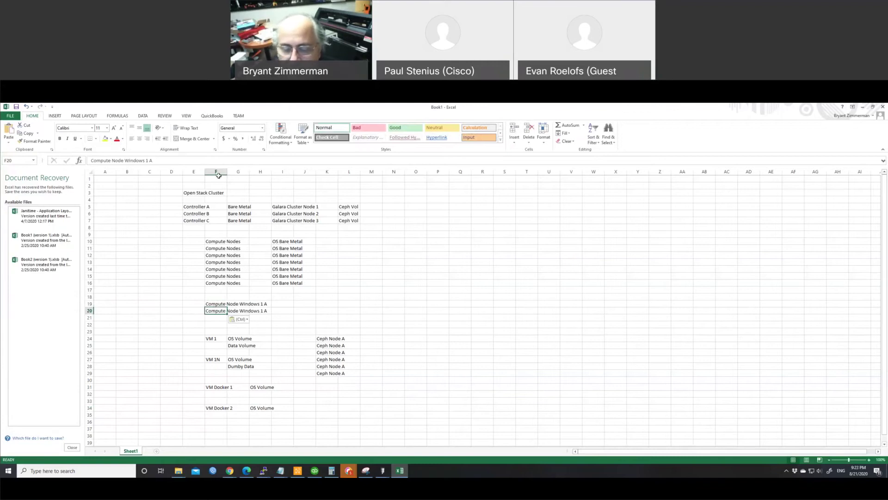
left_click(164, 161)
key("BackSpace")
key("BackSpace")
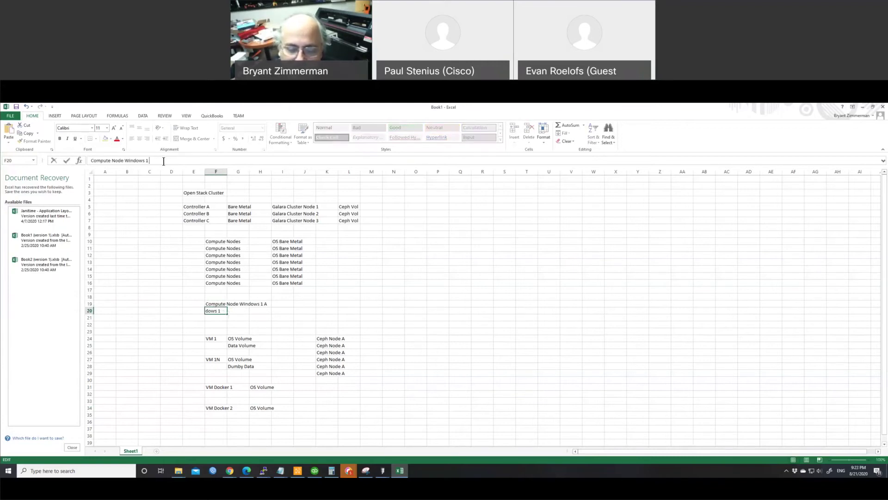
type("B")
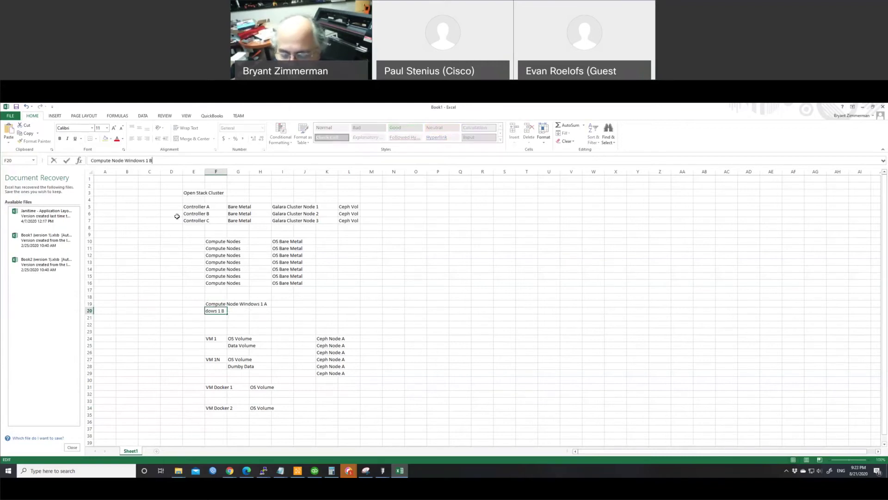
Copy the Windows compute node text into cell F21 and change it to "Compute Node Windows 1 C".
left_click(214, 316)
key("ctrl+v")
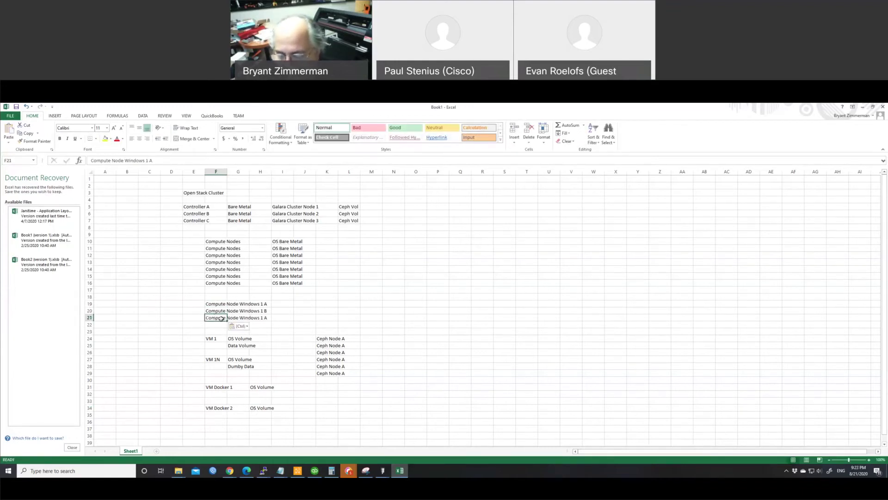
key("F2")
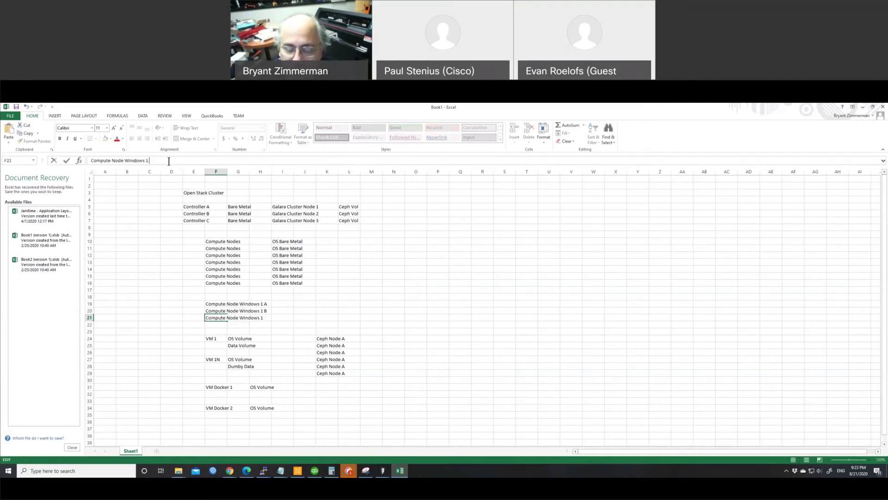
key("Return")
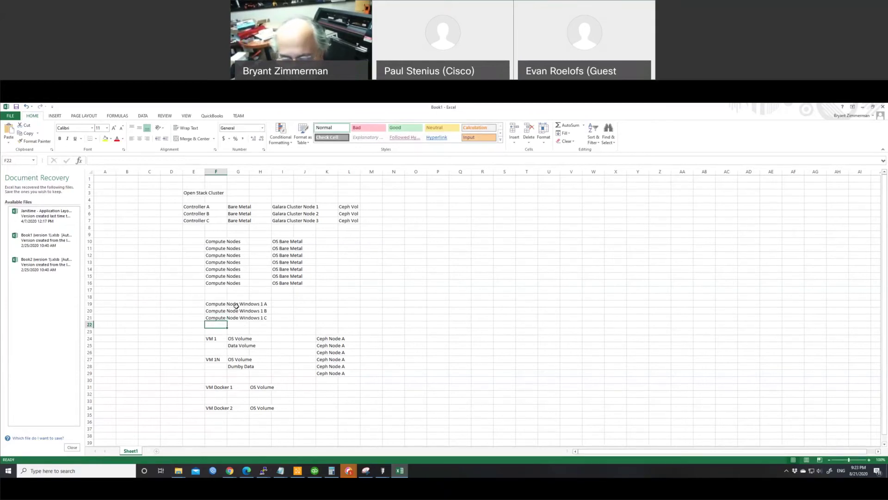
Insert two blank rows at row 22, between the Windows compute nodes and the VM 1 block.
left_click(87, 325)
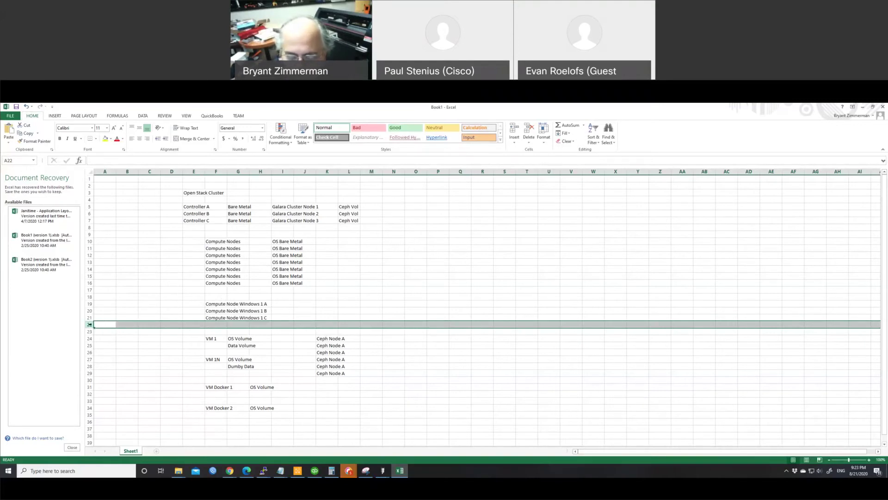
right_click(90, 324)
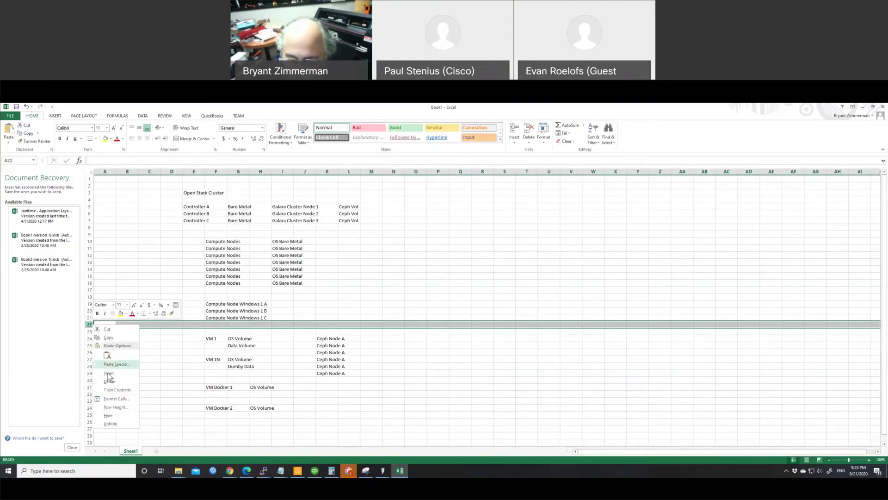
left_click(108, 374)
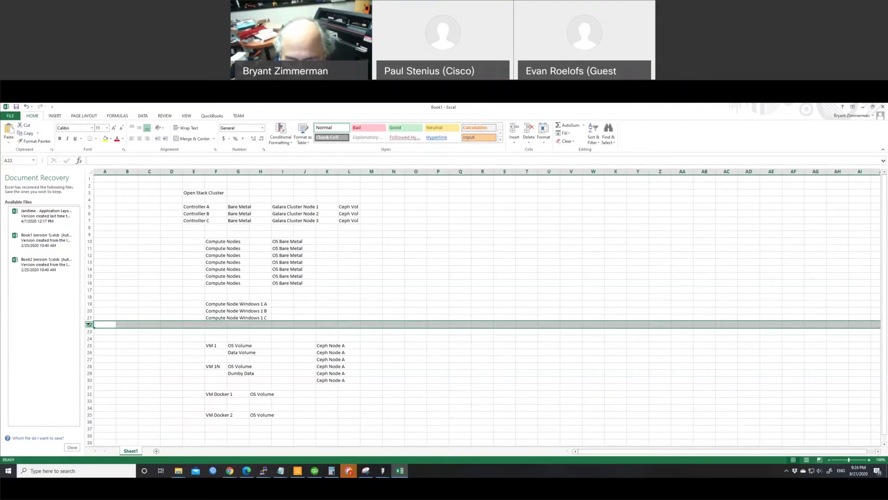
right_click(89, 324)
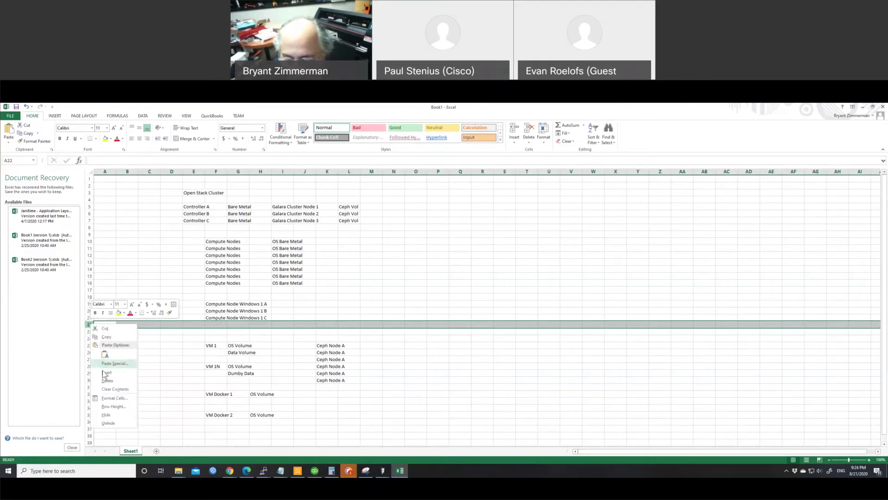
left_click(107, 373)
Enter "VM Win1" in cell G23, below the Windows compute nodes and one column in.
left_click(215, 331)
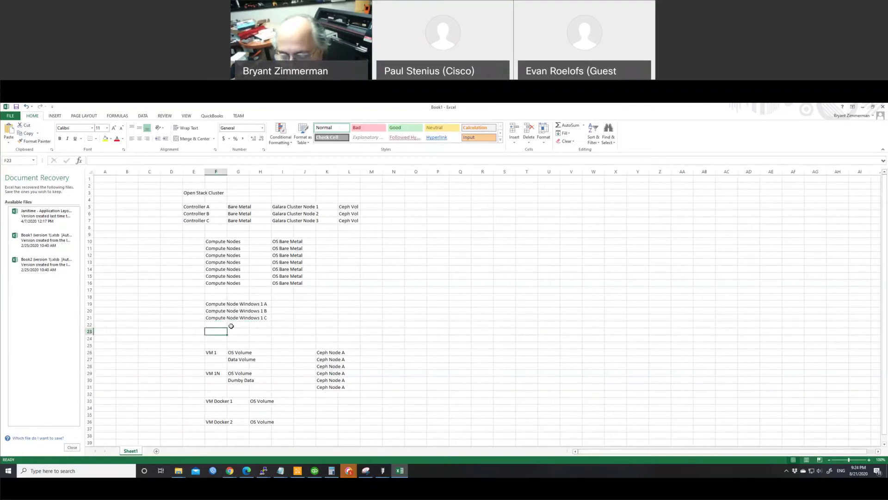
key("Right")
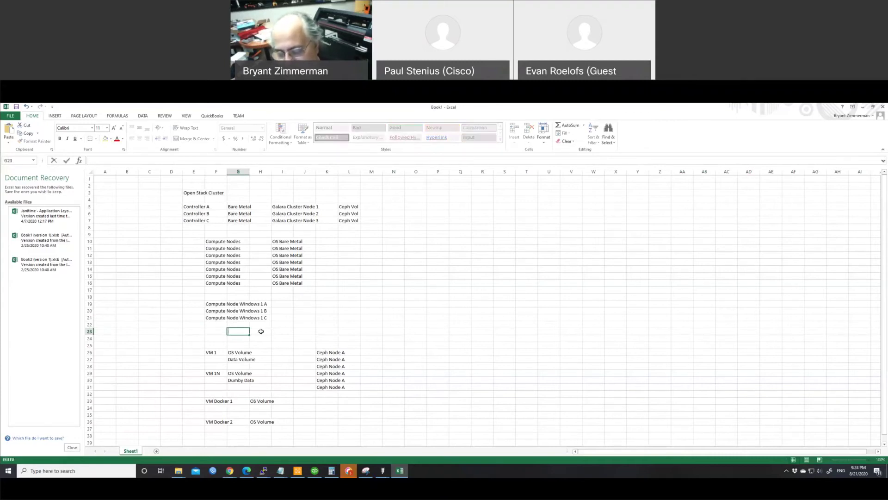
type("VM Win1")
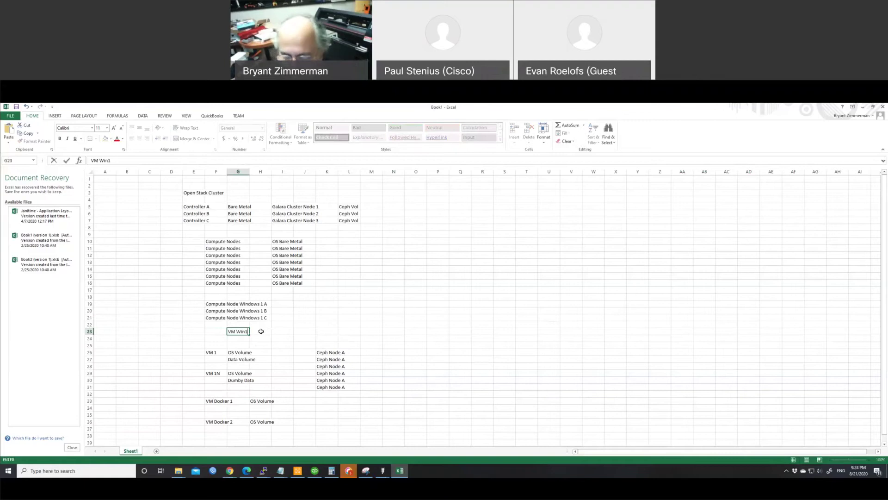
key("Return")
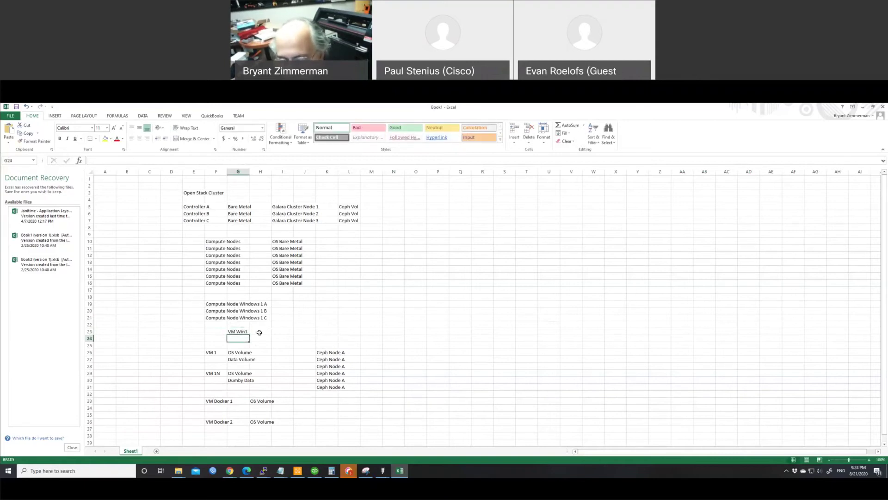
Compare the Windows compute node block in rows 19 to 23 with the general compute nodes in rows 10 to 16.
left_click_drag(208, 303, 259, 333)
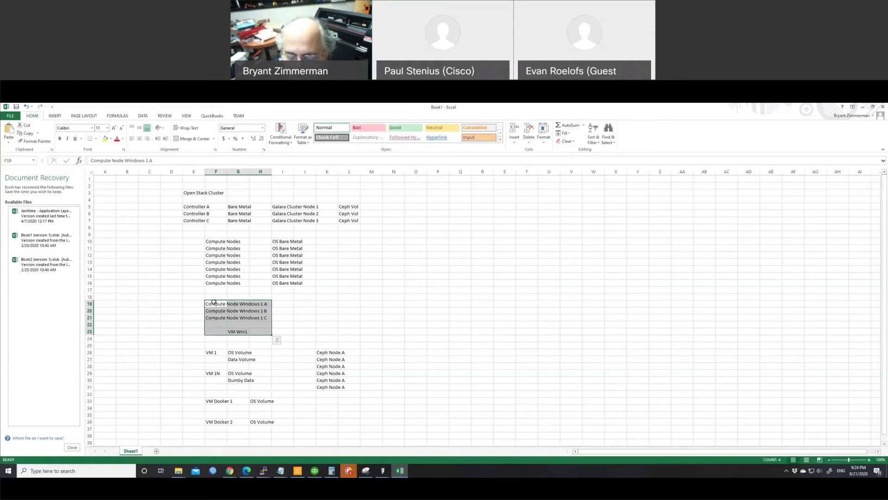
left_click_drag(212, 302, 295, 337)
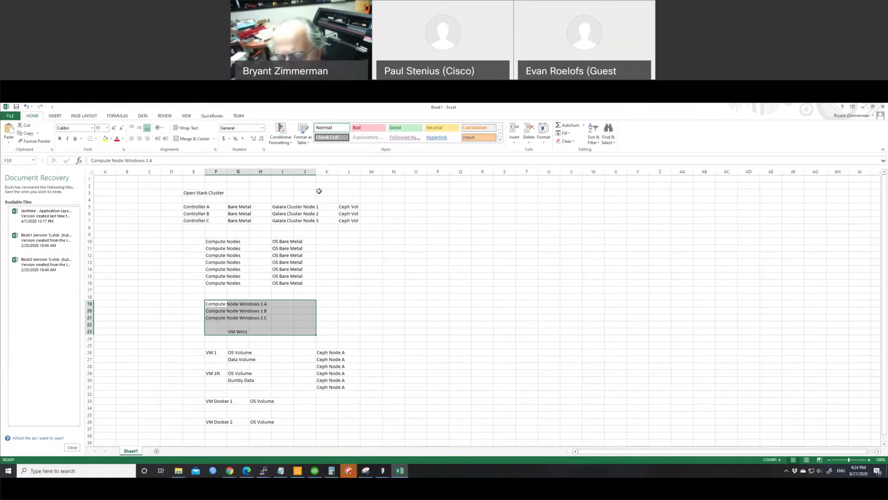
left_click_drag(214, 241, 301, 283)
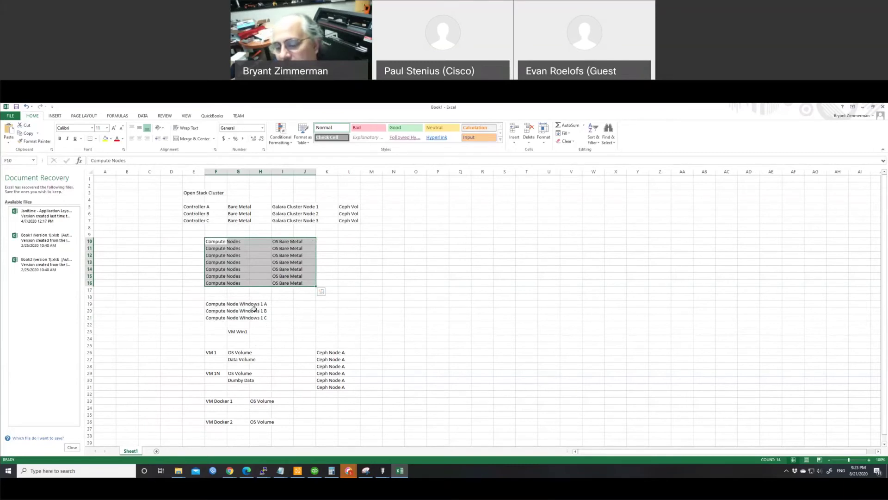
left_click_drag(212, 303, 268, 319)
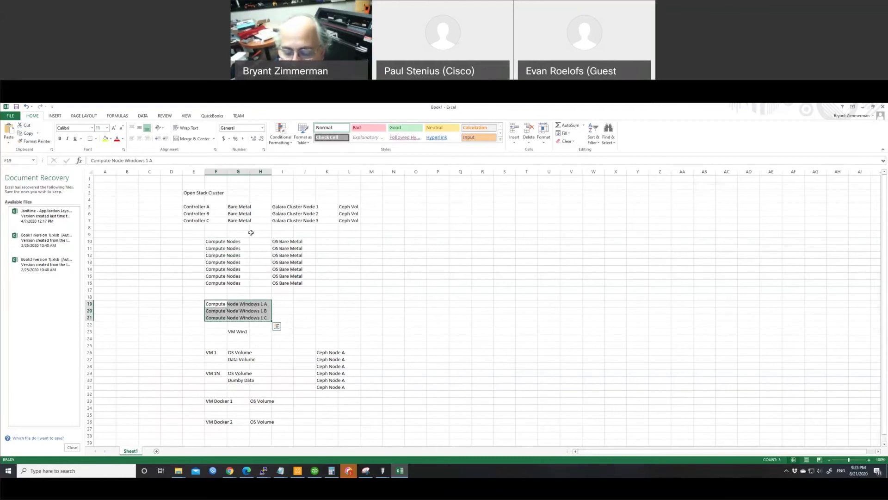
left_click_drag(210, 241, 296, 287)
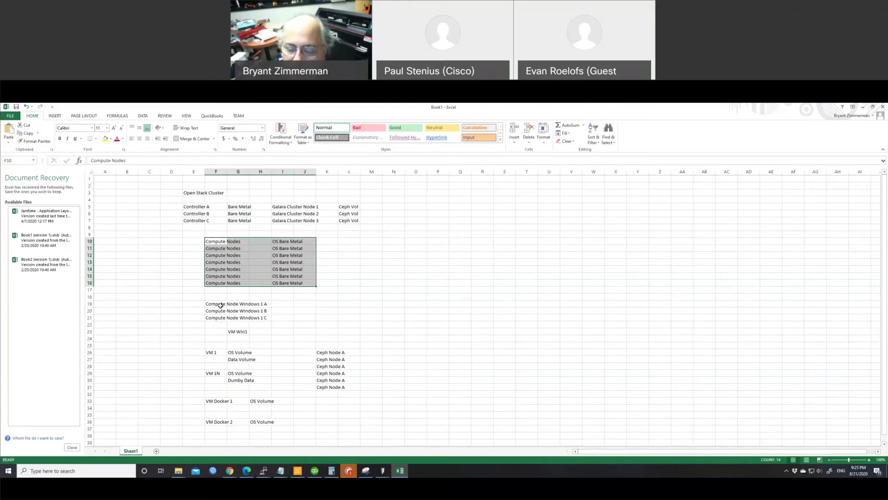
left_click_drag(220, 305, 285, 316)
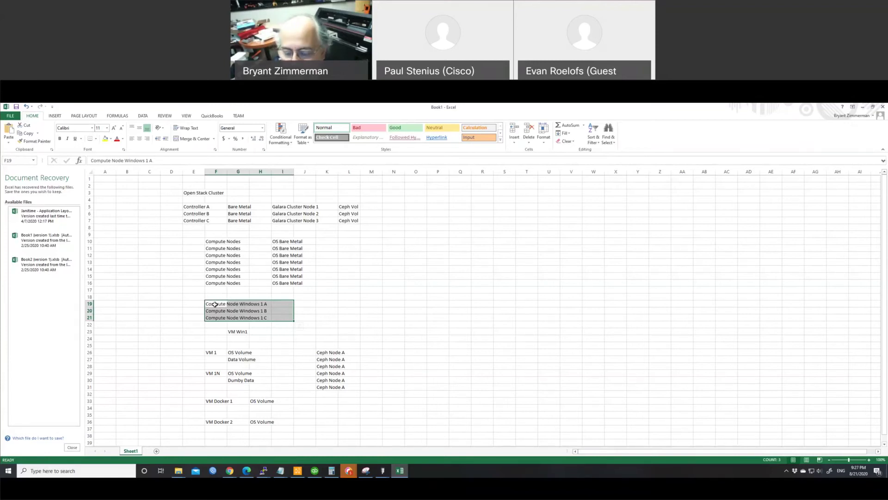
left_click(221, 242)
left_click(219, 249)
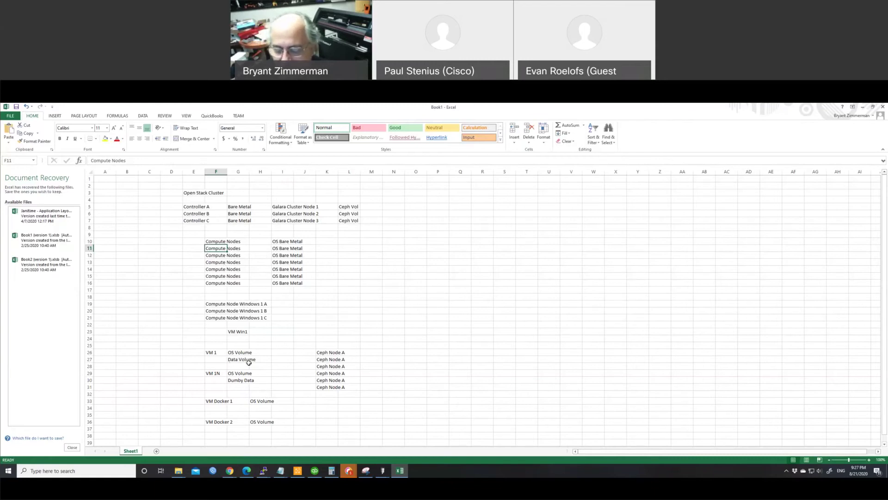
left_click(328, 352)
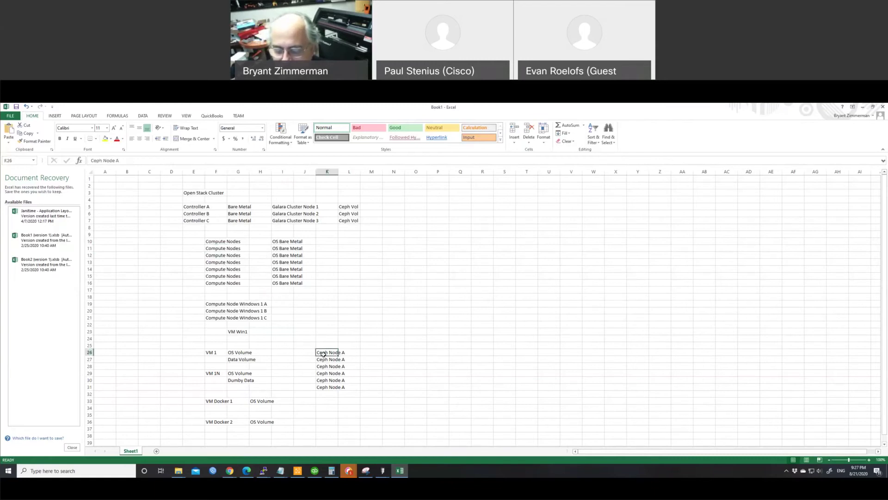
Enter "SSD Vol" in cell L33 and "HD Vol" in cell L34, below the Ceph node list.
left_click(349, 400)
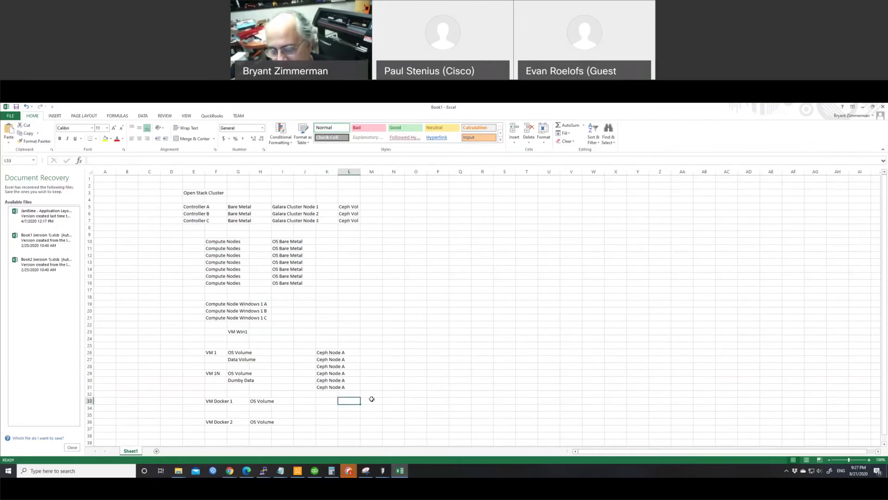
type("SSD Volu")
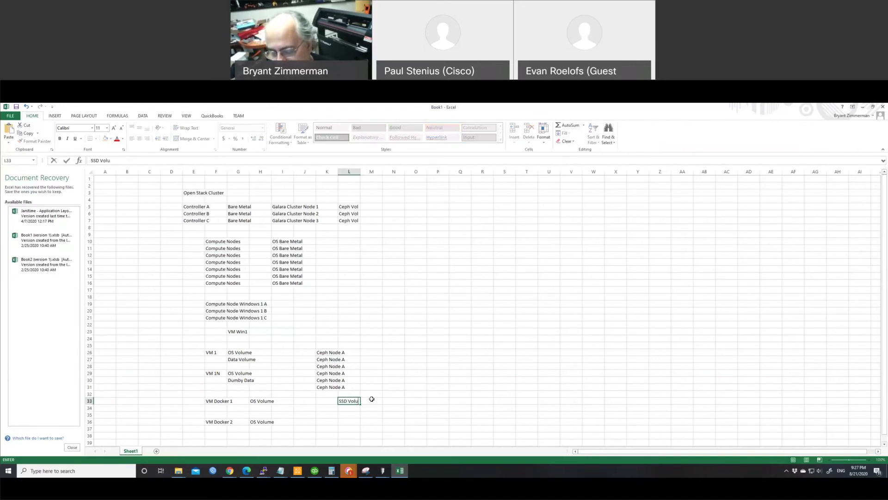
key("BackSpace")
left_click(349, 414)
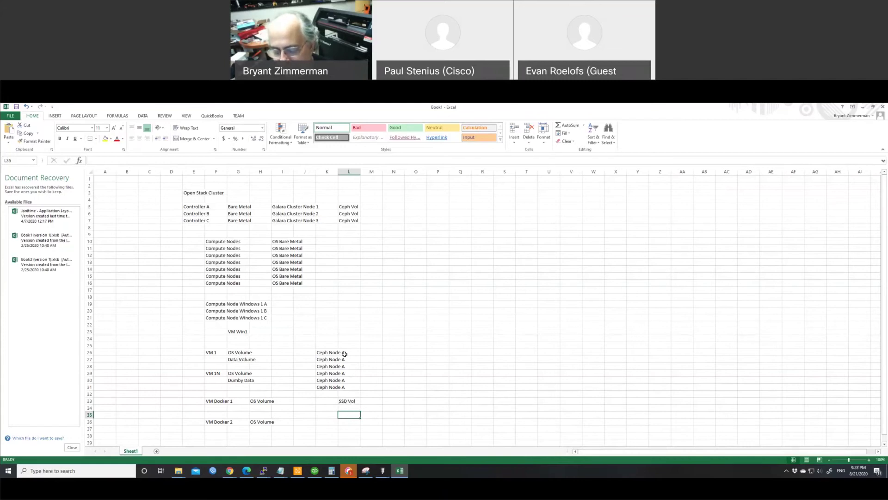
left_click(349, 408)
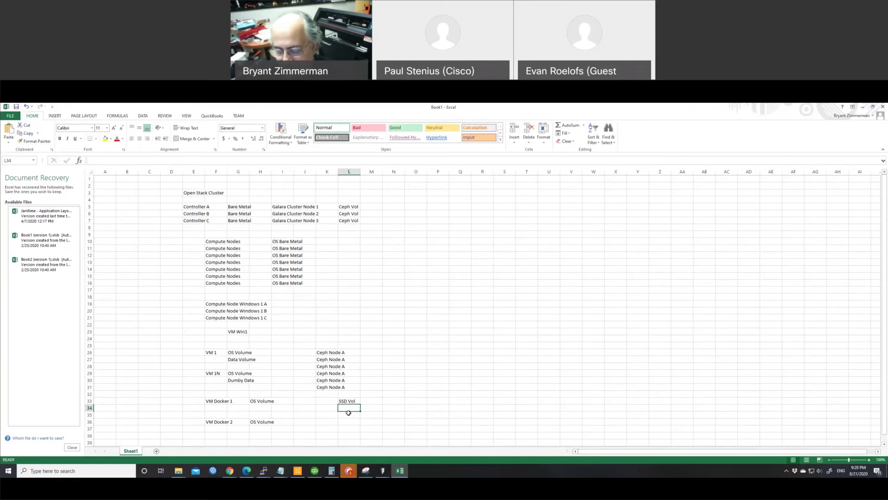
type("HD Vol")
left_click(356, 421)
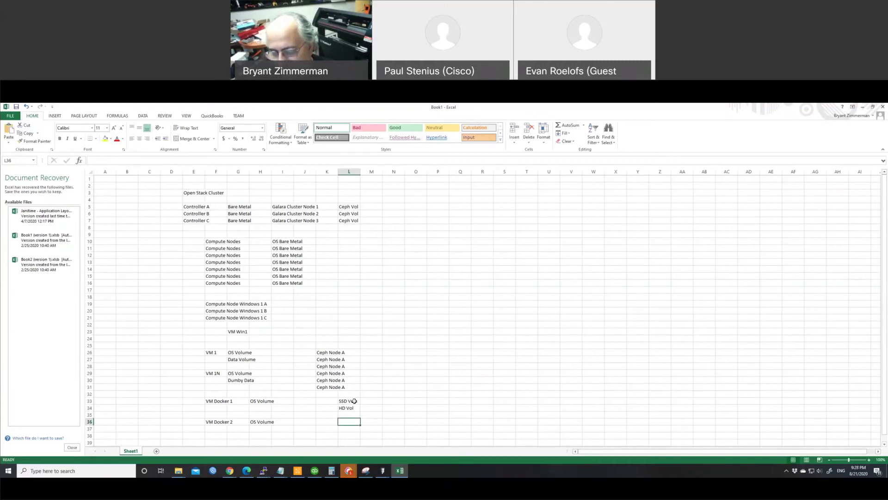
Enter the first Ceph node's drives in row 26: "16 Hards" in M26 and "12 SSD" in N26.
left_click_drag(321, 350, 346, 387)
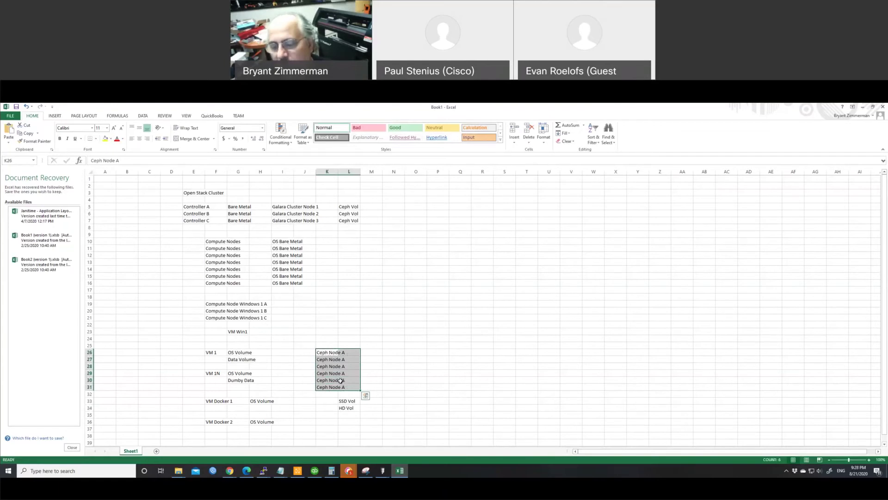
left_click(370, 353)
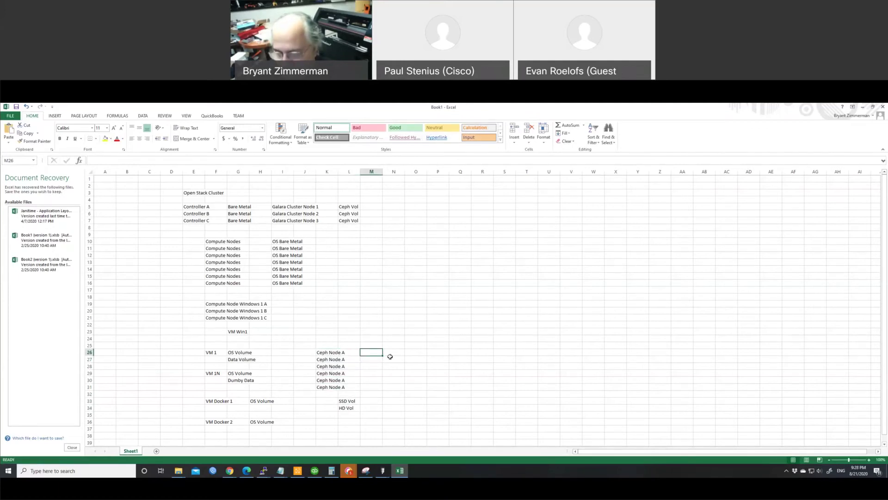
type("3")
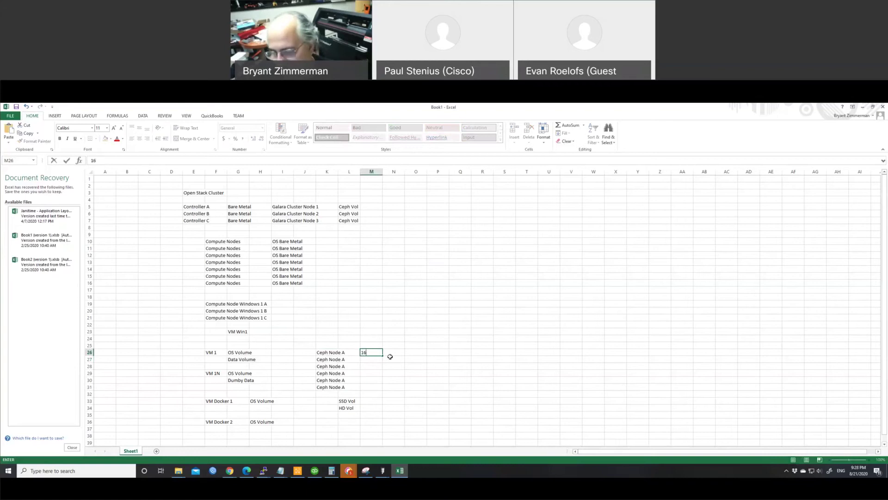
type("ds")
key("Tab")
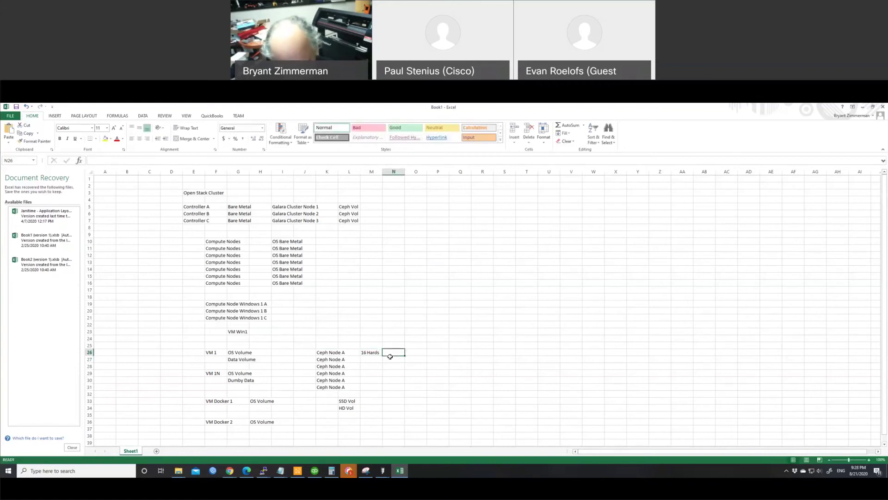
type("12 SSD")
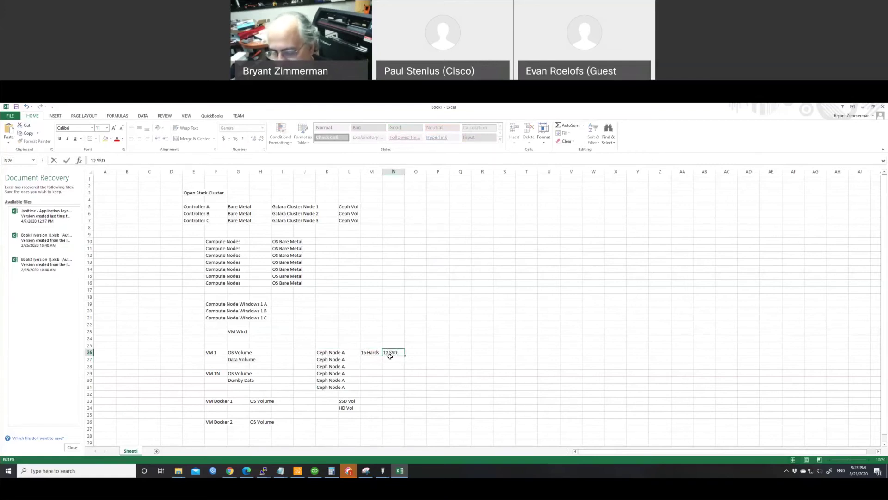
Enter the second Ceph node's drives in row 27: "10 HD" in M27 and "8 SSD" in N27.
left_click(372, 359)
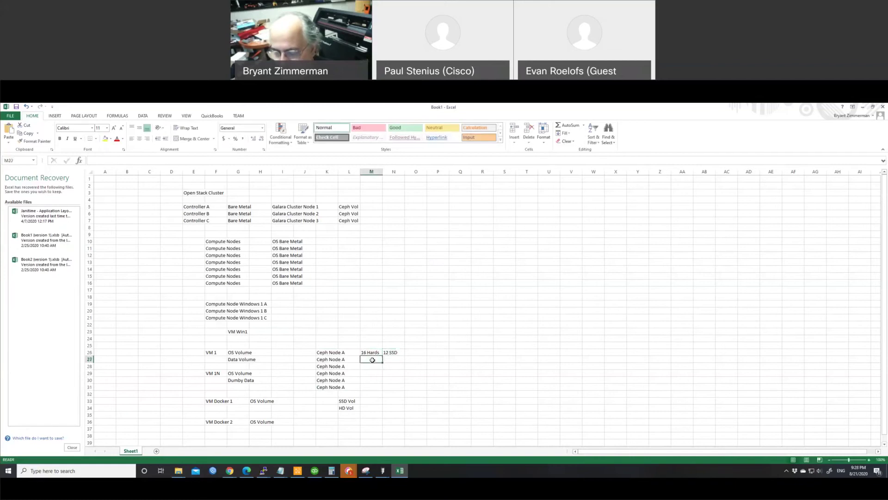
type("10 HD")
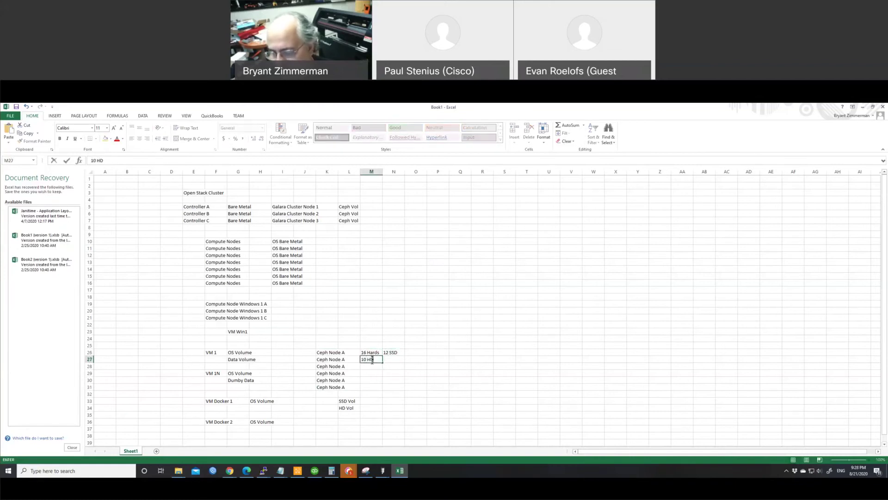
key("Tab")
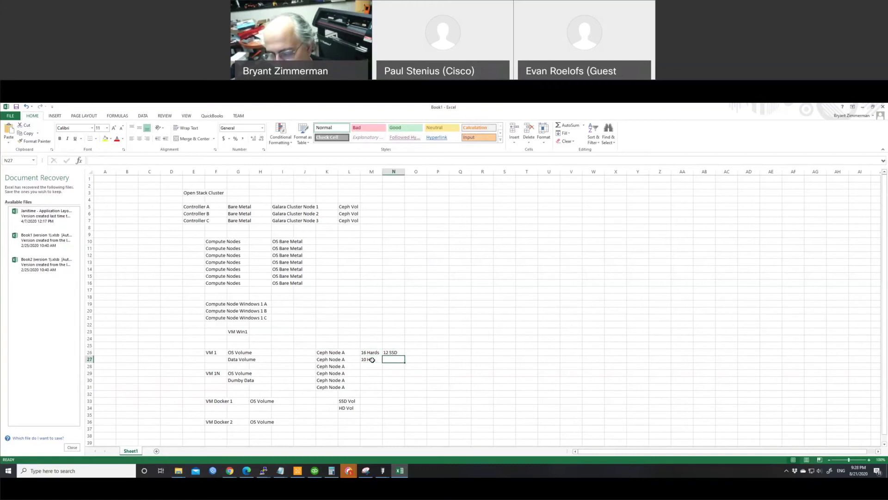
type("8")
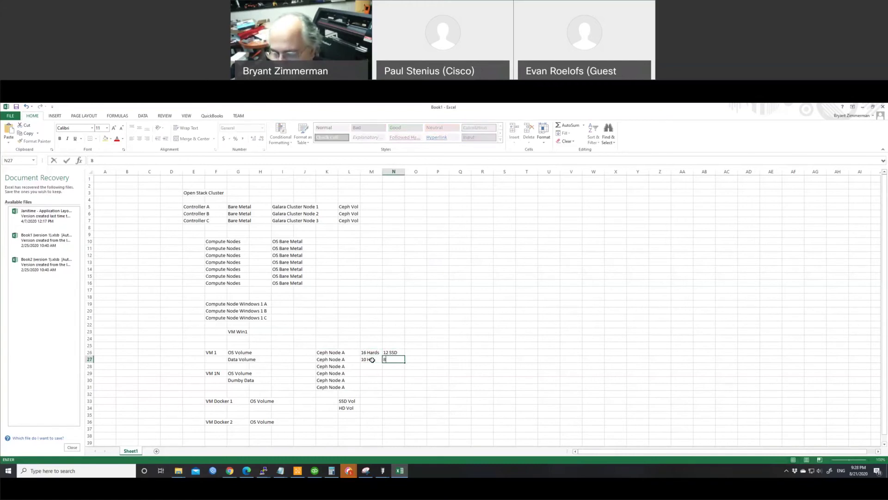
type(" SSD")
key("Return")
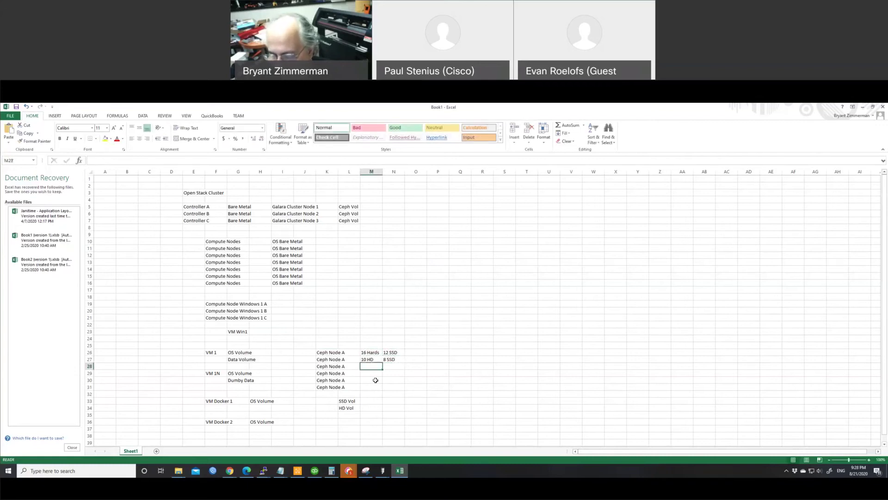
Enter the third Ceph node's drives in row 28: "16 HD" in M28 and "10 SSD" in N28.
type("16 HD")
key("Tab")
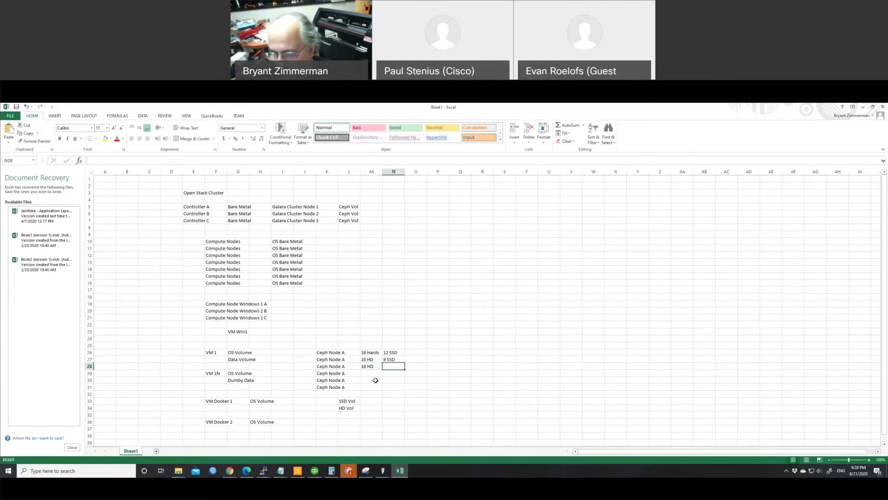
type("10 SSD")
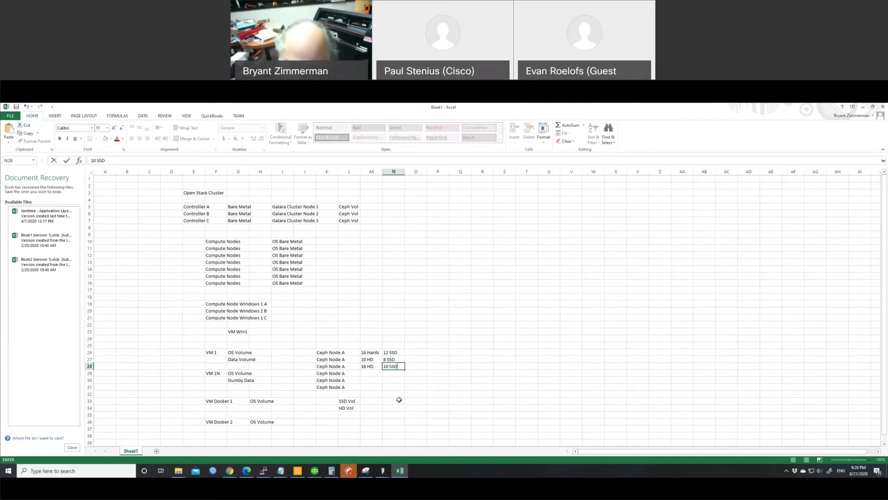
Enter the last Ceph node's drives in row 31: "6 HD" in M31 and "4 SSD" in N31.
left_click(379, 385)
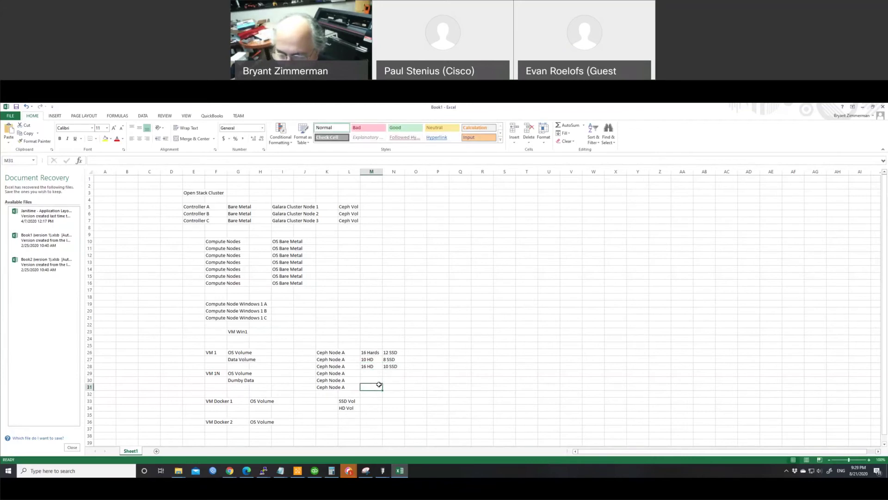
type("6")
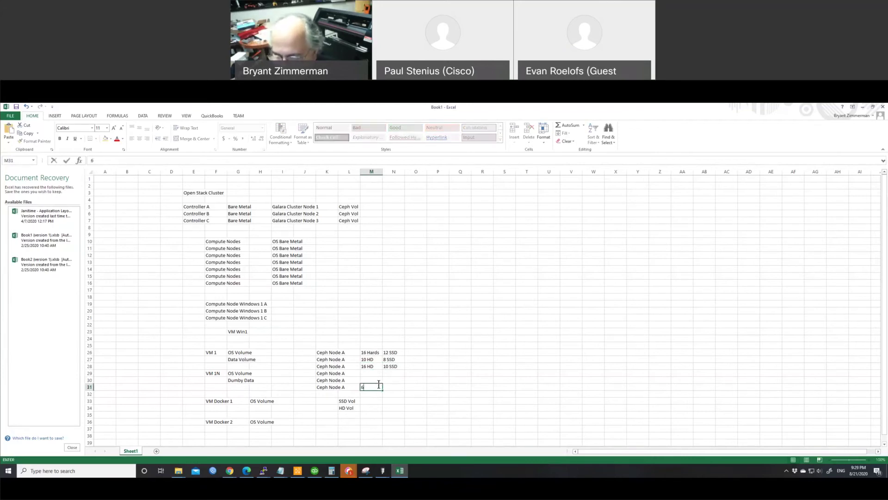
type(" HD")
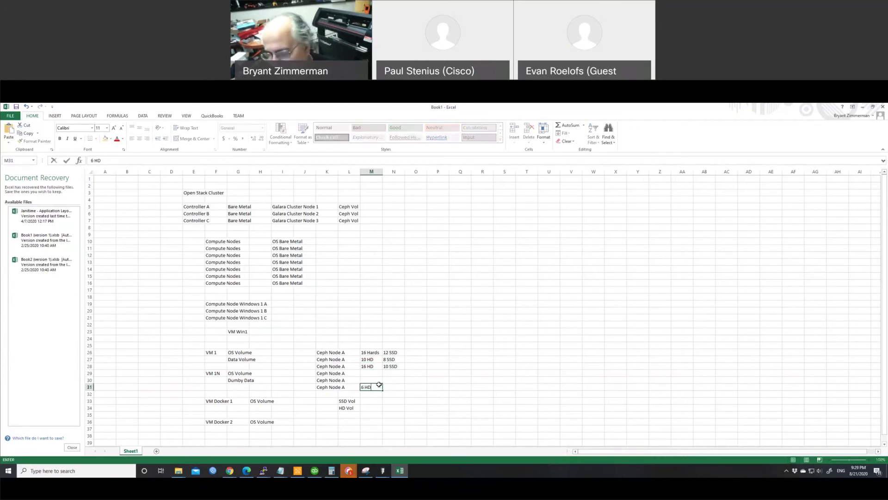
key("Tab")
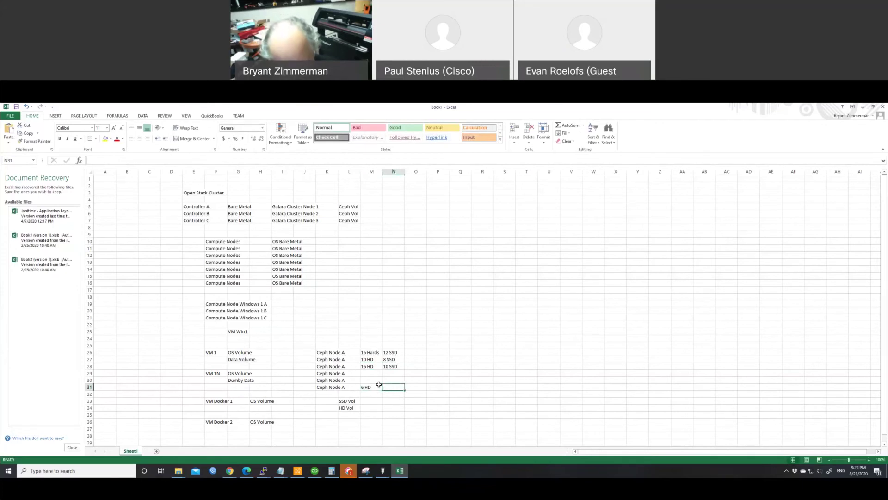
type("4")
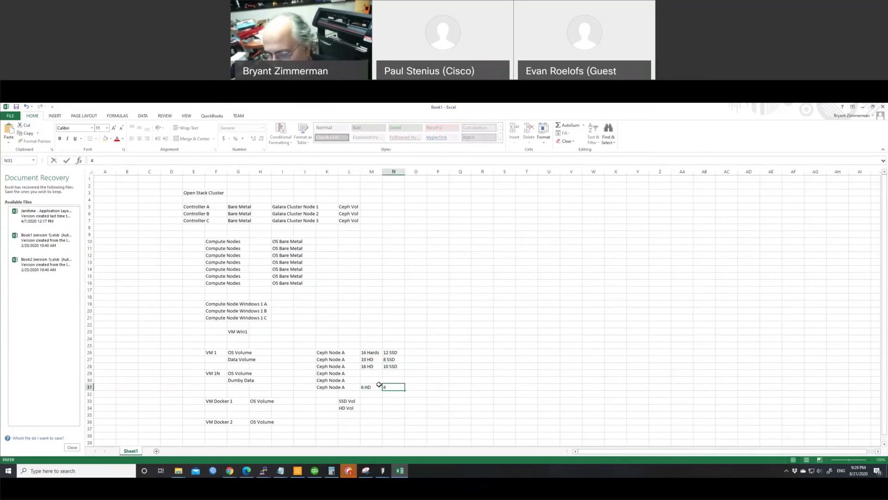
type(" SSD")
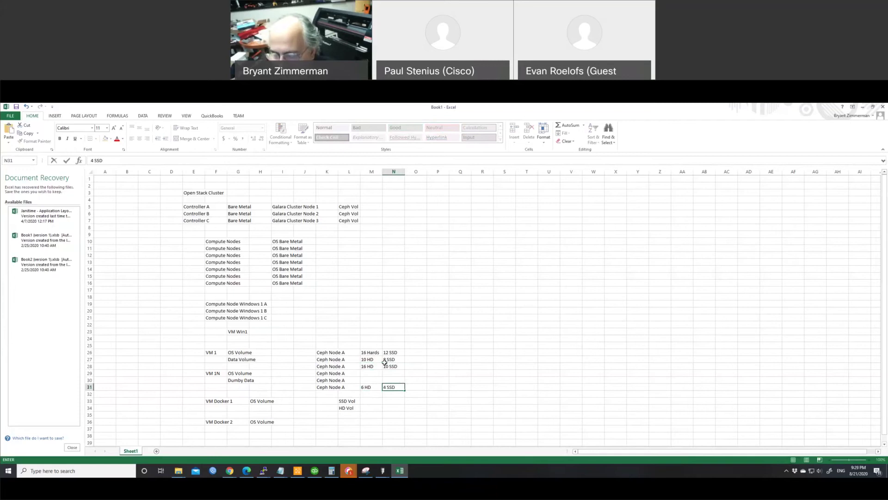
Add a hybrid volume entry, "HyB Vol", in cell L35 below the SSD and HD volume entries.
left_click(384, 354)
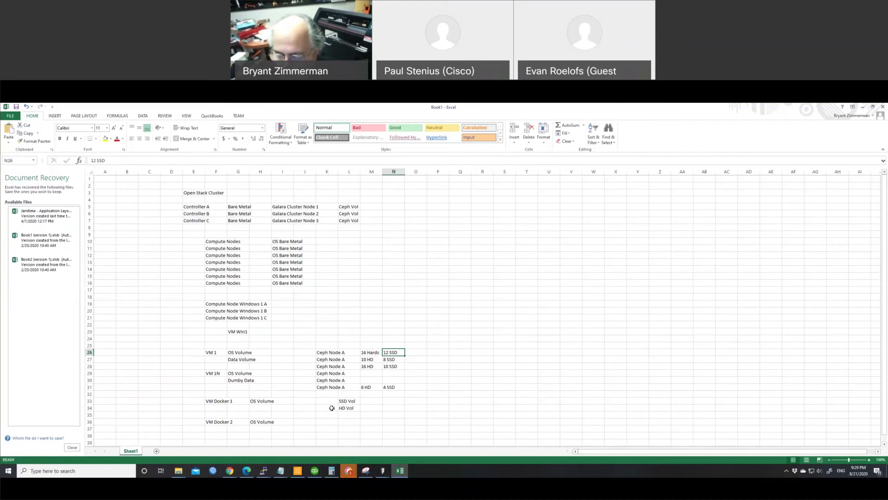
left_click(344, 401)
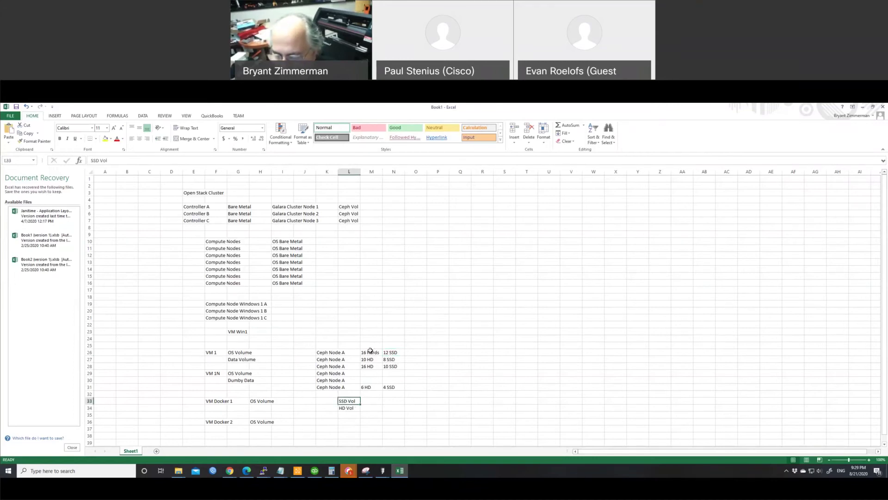
left_click(347, 415)
type("HD")
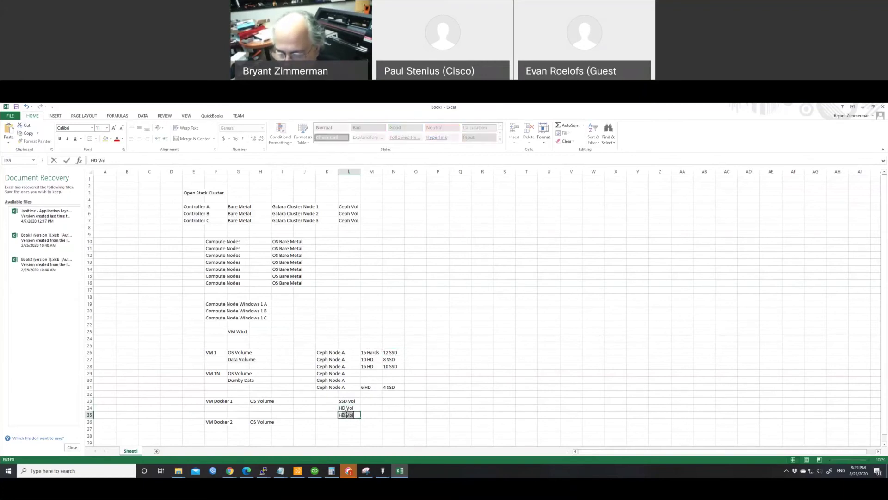
key("BackSpace")
key("BackSpace")
key("BackSpace")
type("yB Vol")
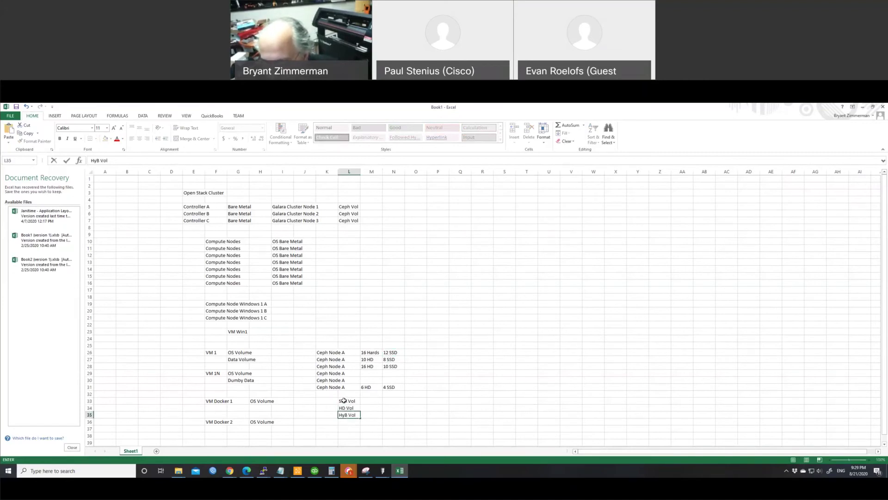
Label the drive columns in row 33 below the Ceph nodes: "SSD Vol" in N33 and "HD Vol" in M33.
left_click_drag(393, 352, 392, 389)
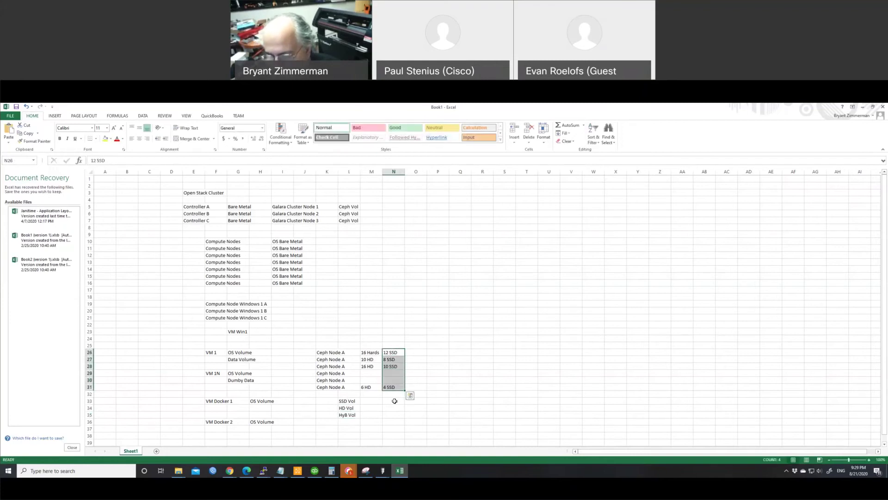
left_click(395, 401)
type("SSD Vol")
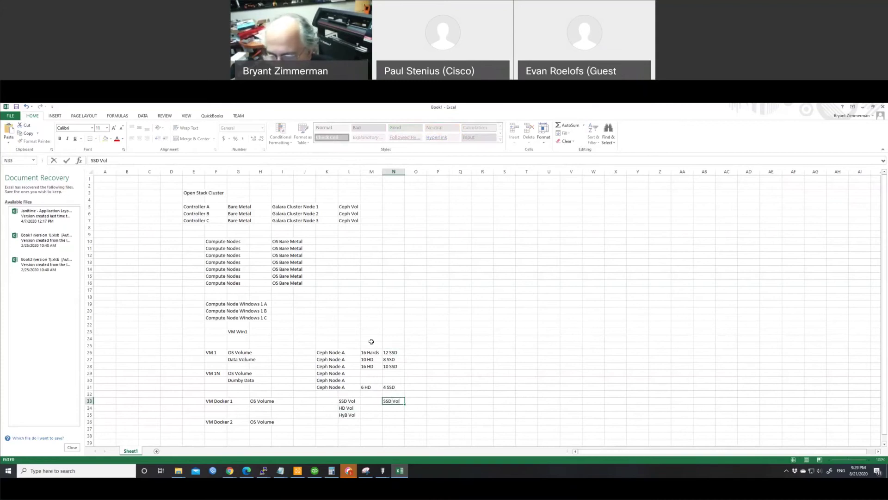
left_click_drag(366, 353, 364, 388)
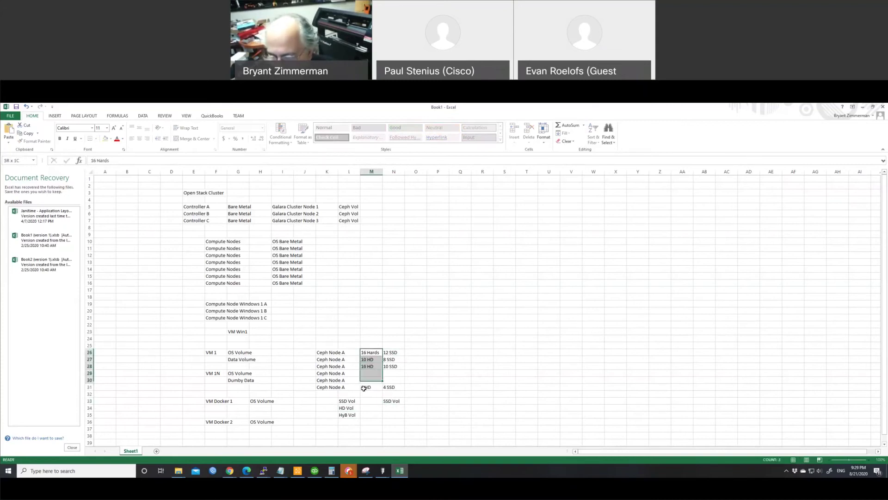
left_click(366, 401)
type("HD Vol")
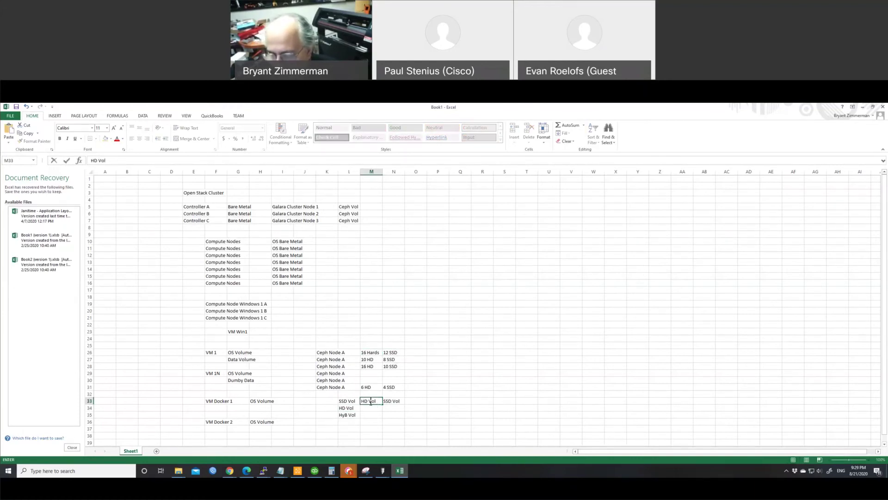
Enter "HyB vol" in cell P29, beside the combined hard drive and SSD block M26:N31.
left_click_drag(365, 352, 385, 387)
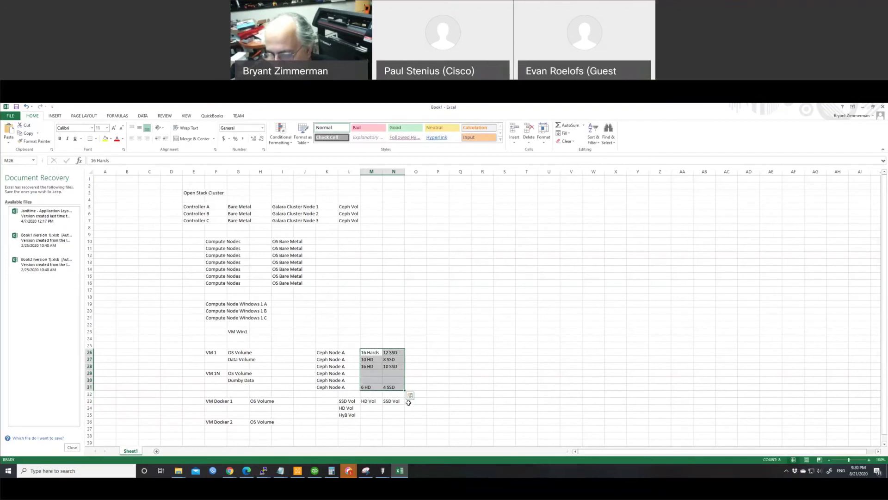
left_click(432, 373)
type("HyB vol")
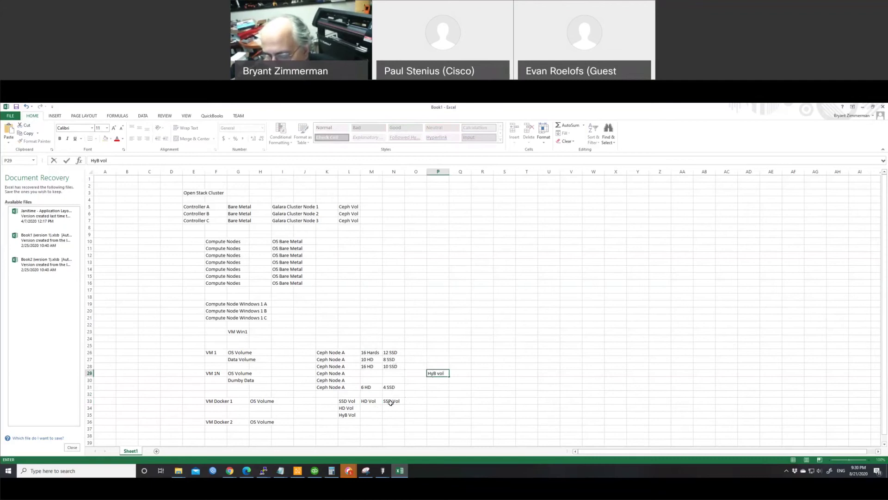
Compare the SSD, HD and hybrid volume labels with the Ceph node drives each one covers in rows 26 to 31.
left_click(391, 402)
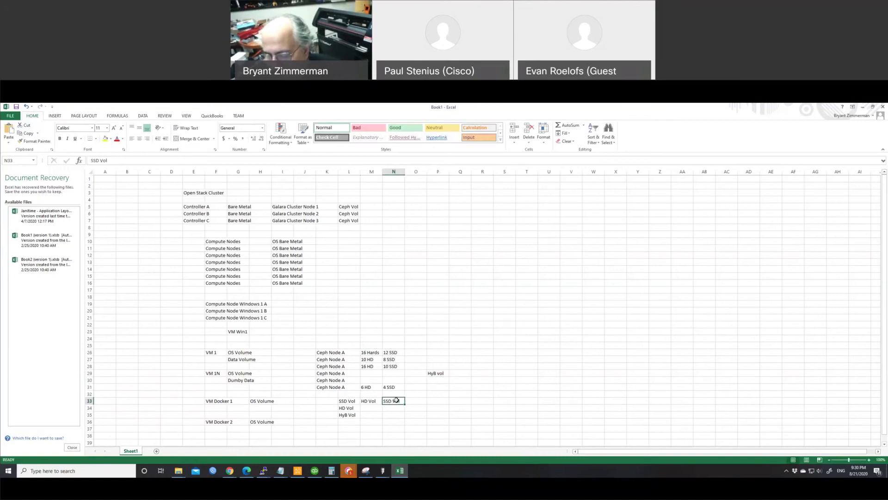
left_click(392, 359)
left_click_drag(392, 352, 392, 386)
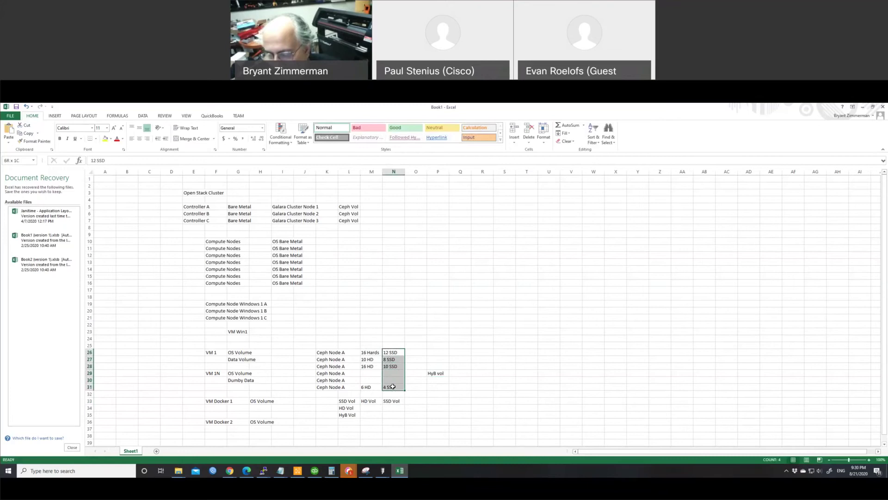
left_click(368, 401)
left_click_drag(370, 351, 373, 386)
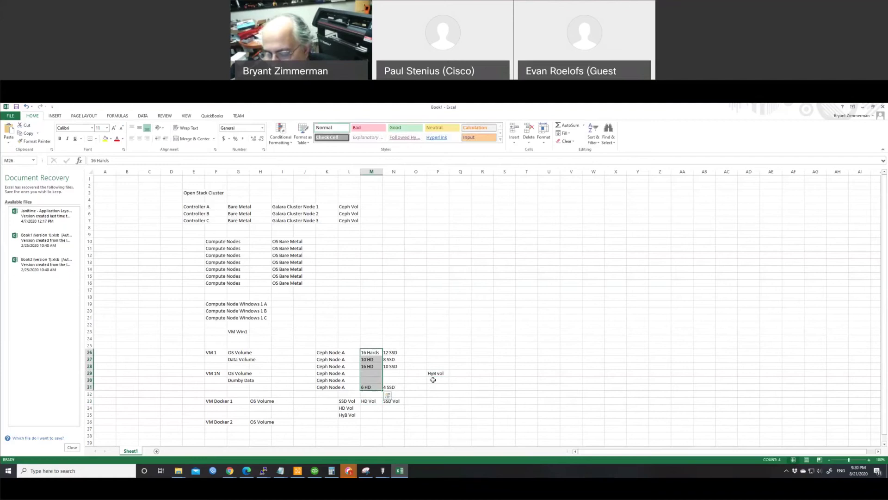
left_click(437, 373)
left_click_drag(365, 351, 429, 386)
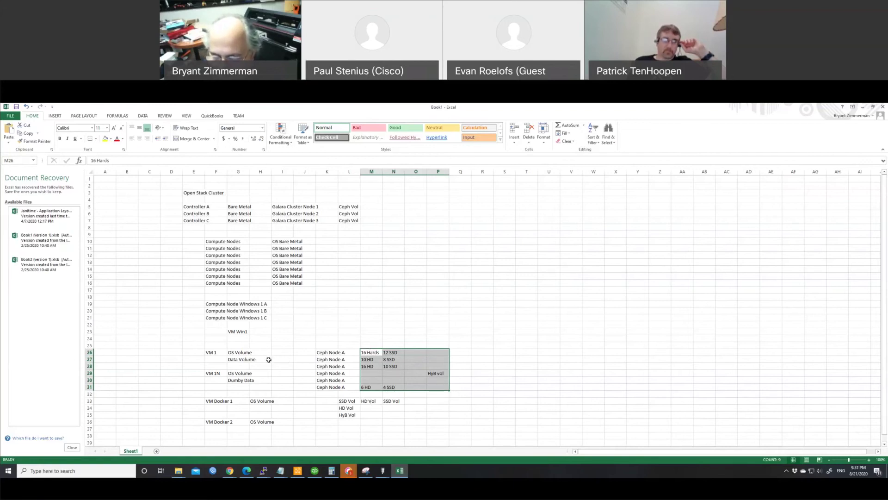
Add a "Cold Volume" entry for VM 1 in cell G28, below its data volume.
left_click(238, 366)
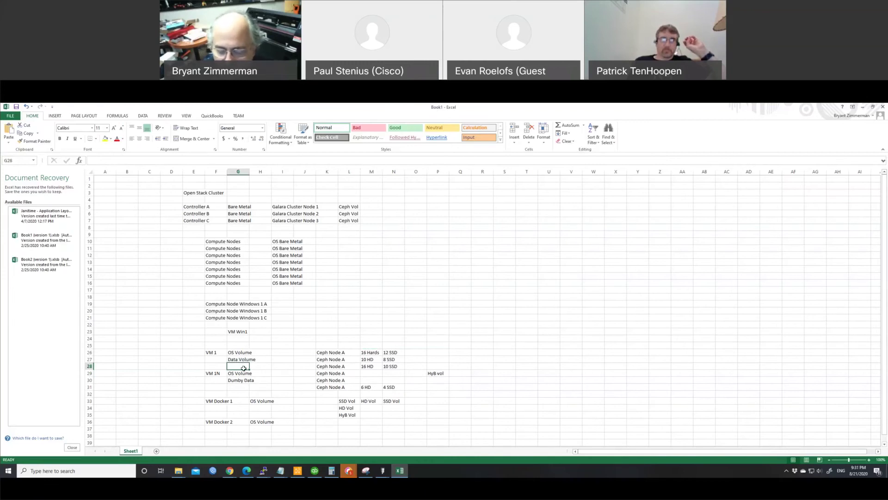
type("Cold Volume")
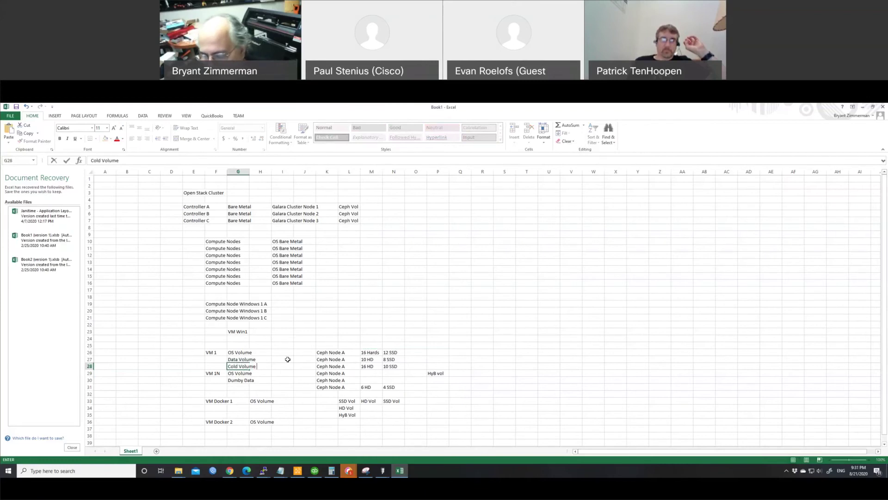
left_click(369, 400)
double_click(368, 402)
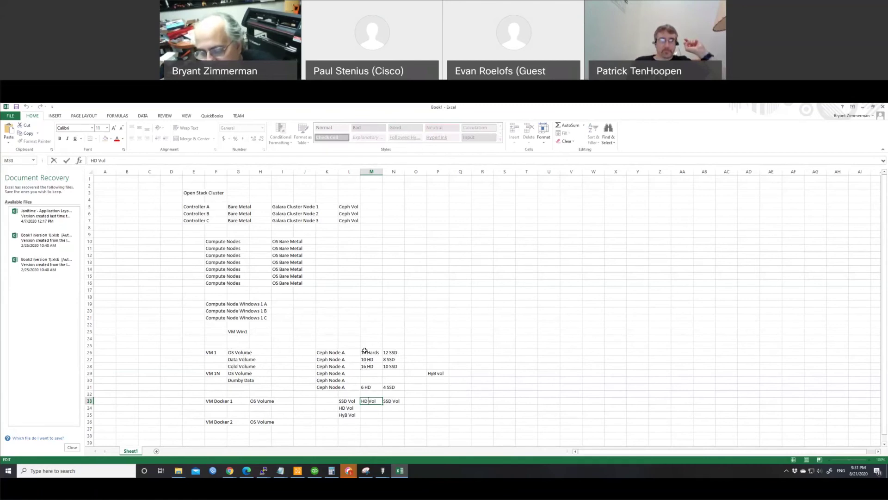
left_click_drag(365, 352, 402, 391)
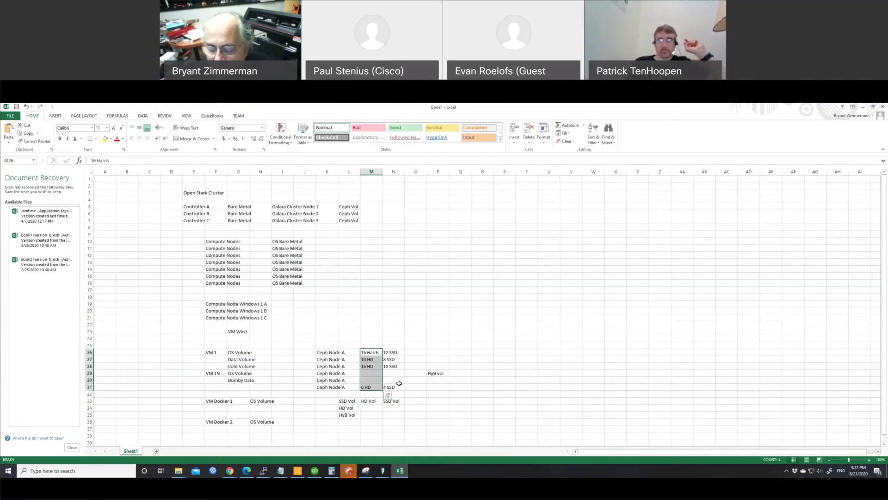
left_click_drag(375, 352, 429, 387)
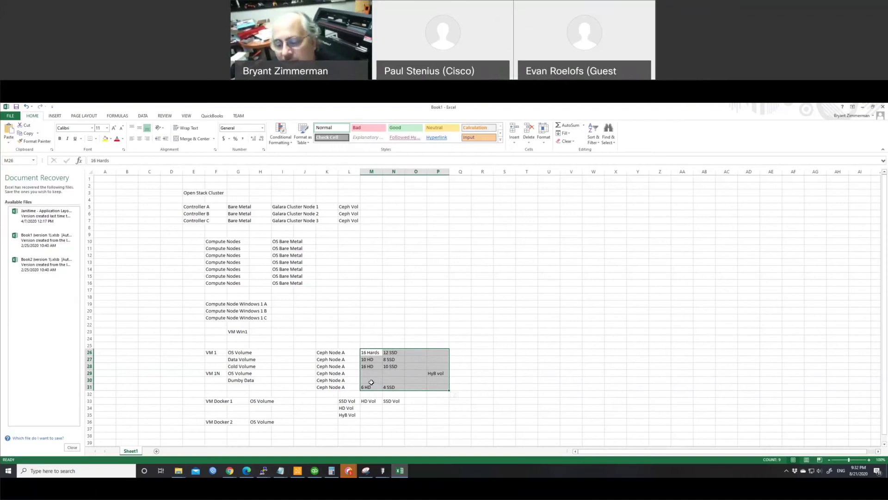
Highlight the last Ceph node's row, K31:O31, with a red fill and a dark font color.
left_click(318, 388)
left_click_drag(323, 387, 426, 385)
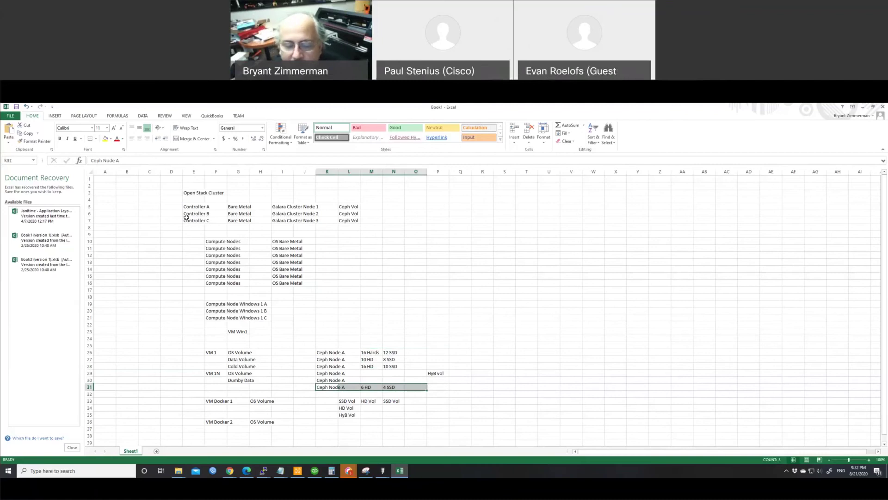
left_click(123, 139)
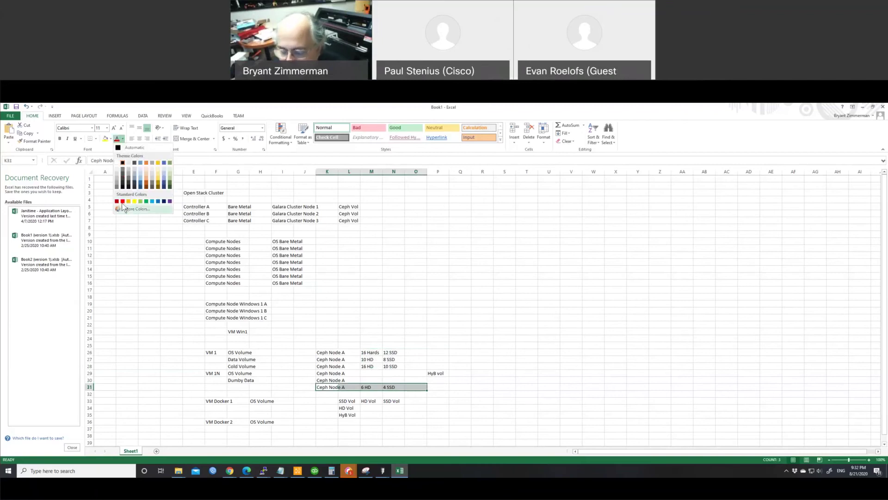
left_click(123, 206)
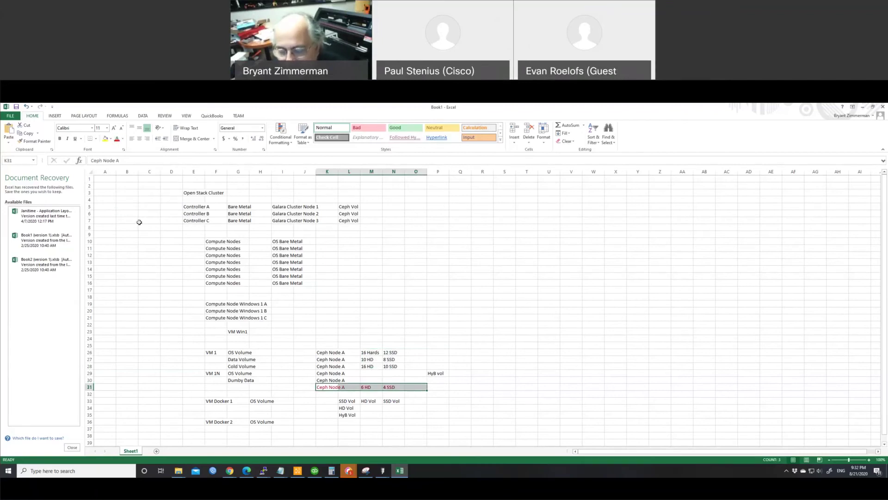
left_click(110, 139)
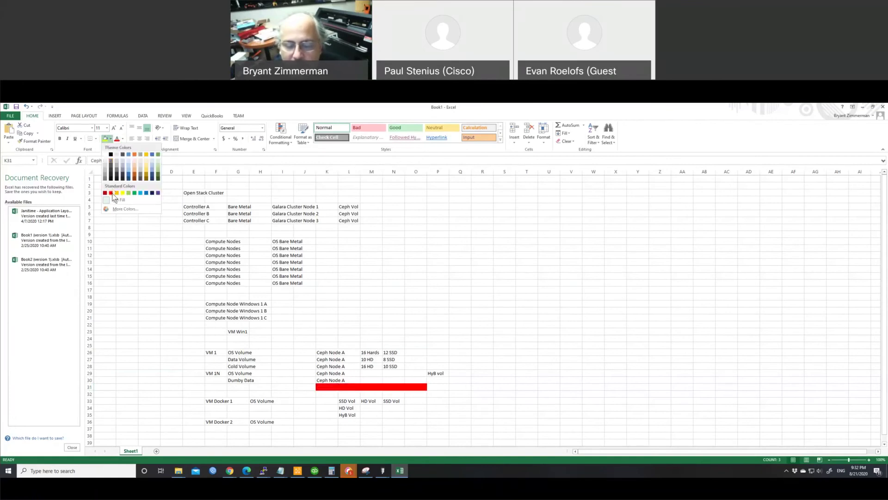
left_click(112, 193)
left_click(123, 139)
left_click(155, 205)
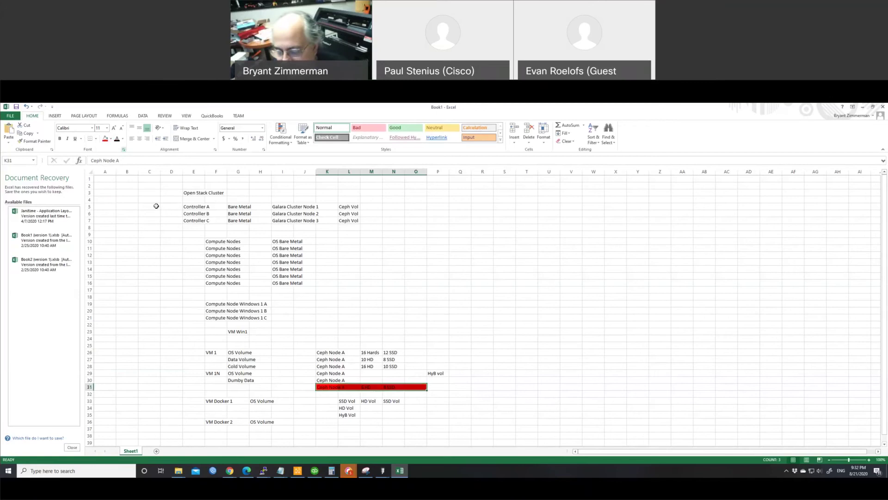
left_click(429, 414)
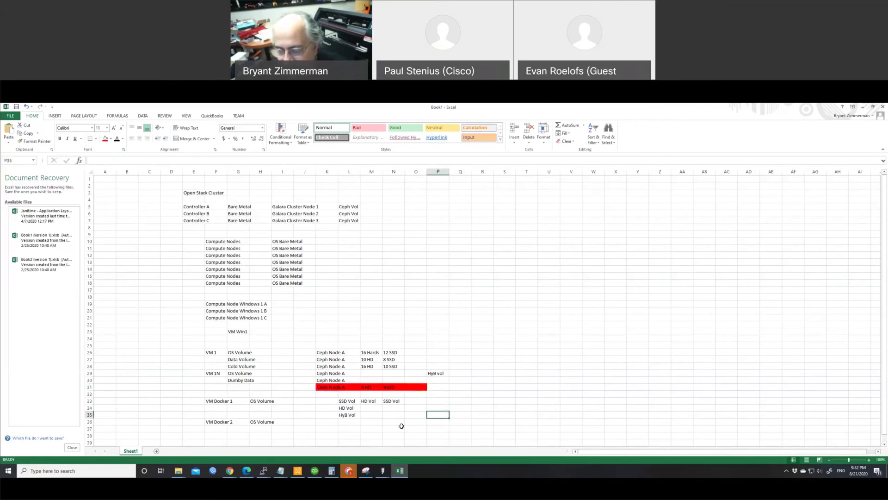